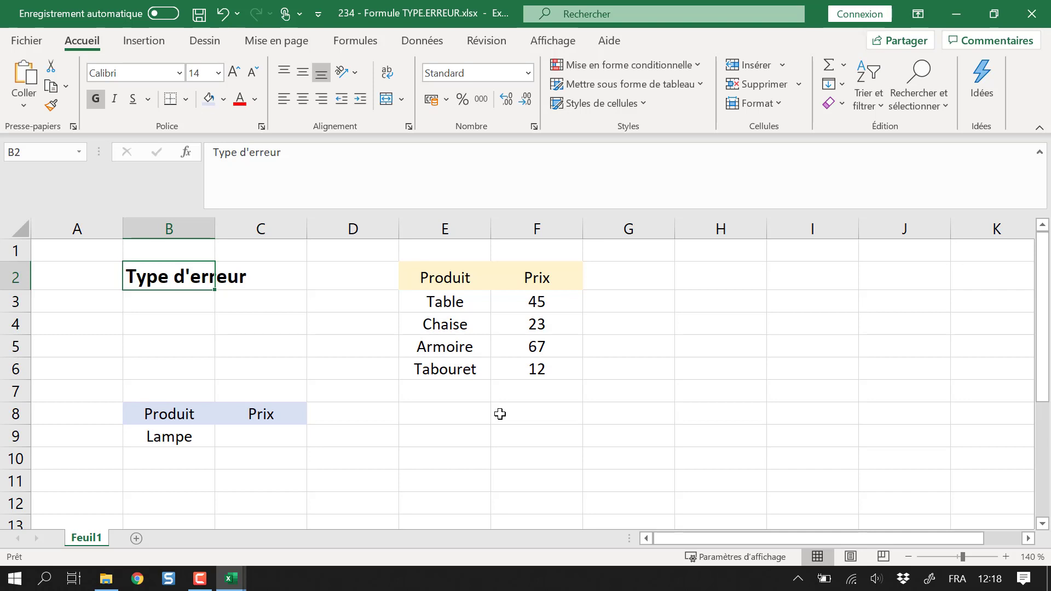
Review the product and price table in E2:F6 and the lookup row in B9:C9
{"action": "key", "text": "Down"}
{"action": "key", "text": "Up"}
{"action": "key", "text": "Down"}
{"action": "key", "text": "Up"}
{"action": "left_click_drag", "start_coordinate": [441, 276], "coordinate": [547, 367]}
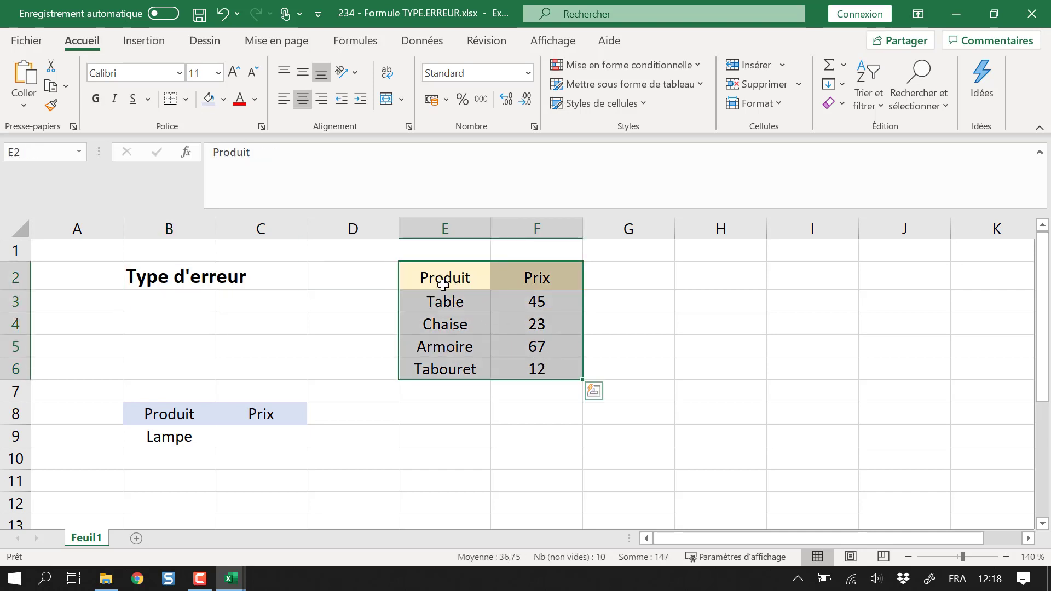
{"action": "left_click", "coordinate": [353, 480]}
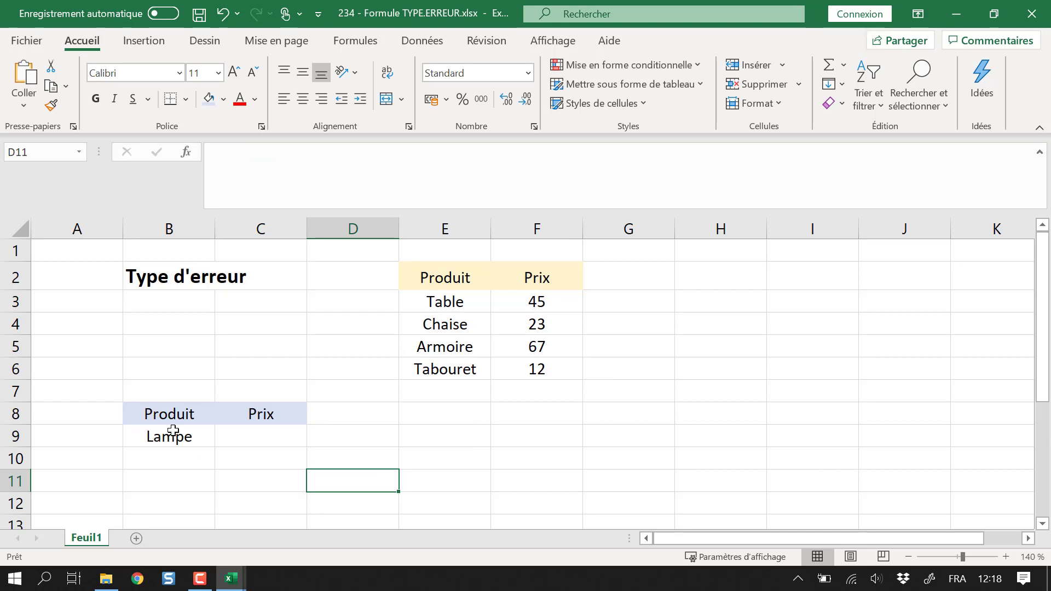
{"action": "left_click", "coordinate": [264, 438]}
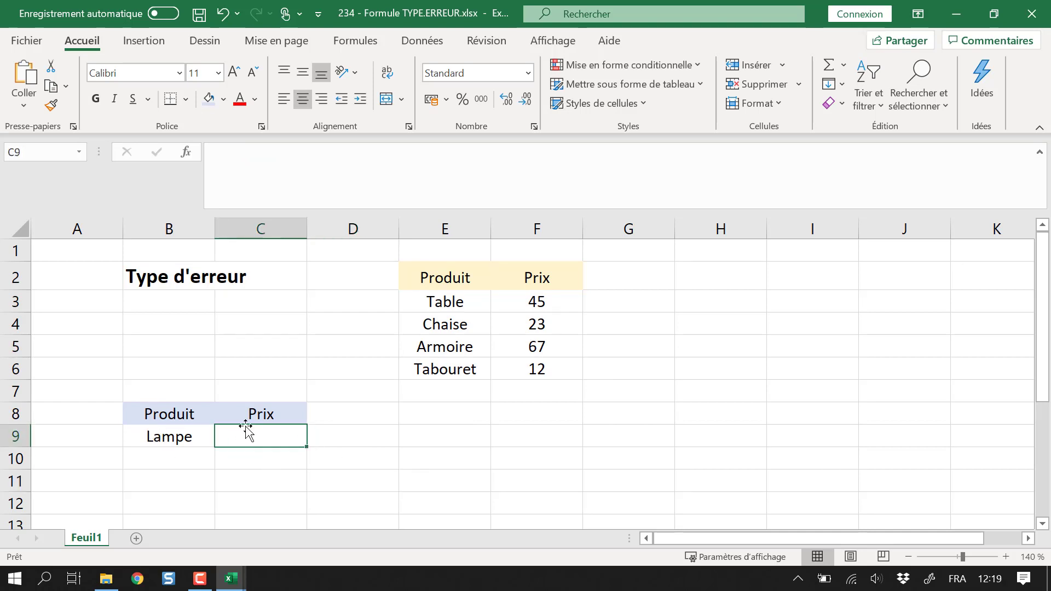
{"action": "left_click", "coordinate": [173, 442]}
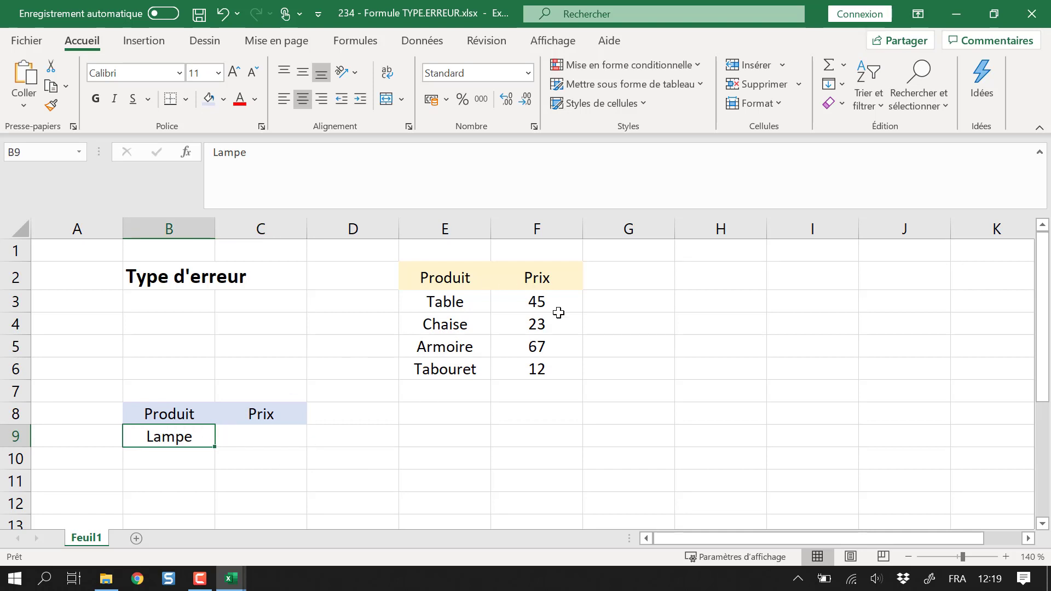
{"action": "left_click_drag", "start_coordinate": [446, 285], "coordinate": [520, 361]}
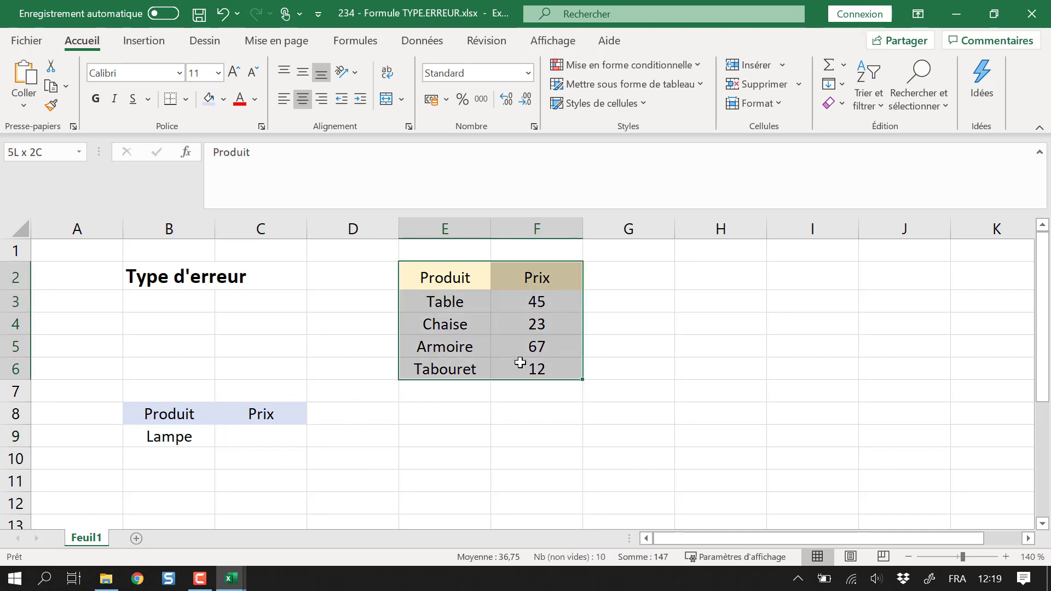
{"action": "left_click", "coordinate": [372, 457]}
{"action": "mouse_move", "coordinate": [303, 444]}
{"action": "left_mouse_down"}
{"action": "mouse_move", "coordinate": [298, 453]}
{"action": "mouse_move", "coordinate": [272, 433]}
{"action": "left_mouse_up"}
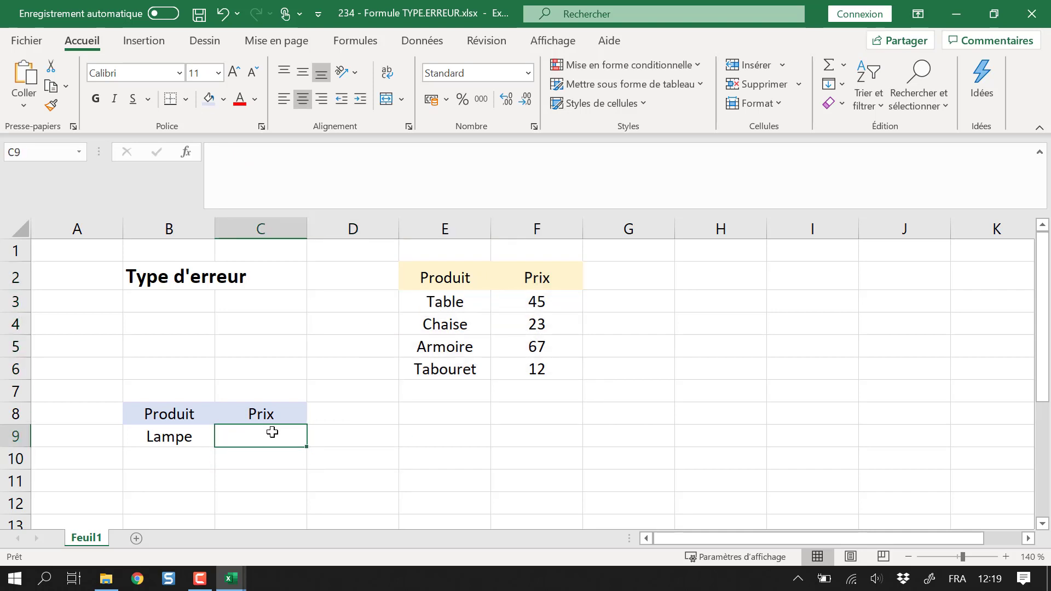
Change the product in cell B9 to Table
{"action": "key", "text": "Right"}
{"action": "key", "text": "Left"}
{"action": "key", "text": "Left"}
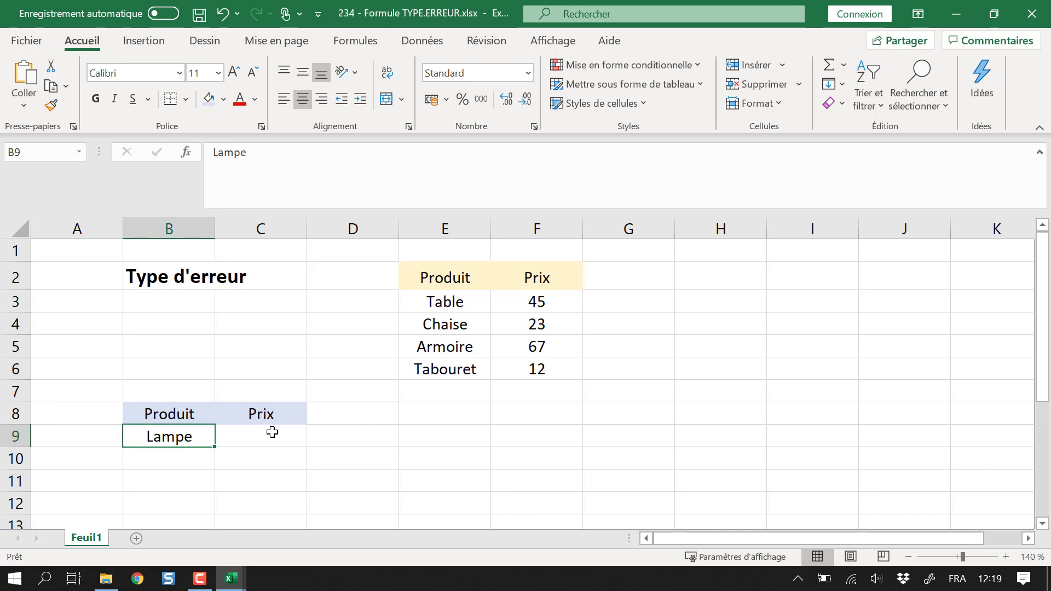
{"action": "type", "text": "Tabe"}
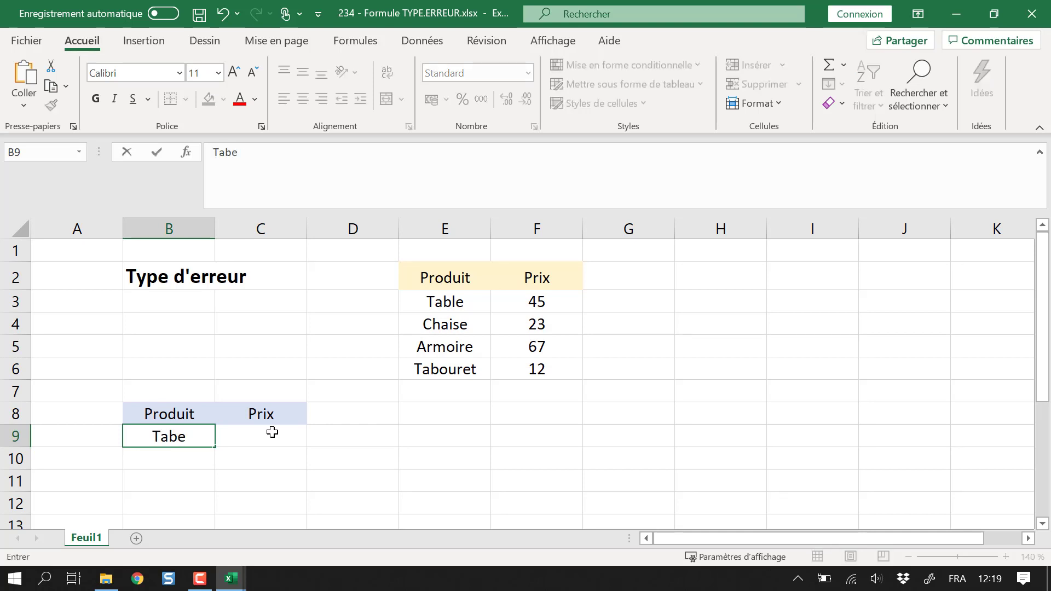
{"action": "key", "text": "BackSpace"}
{"action": "type", "text": "le"}
{"action": "key", "text": "Tab"}
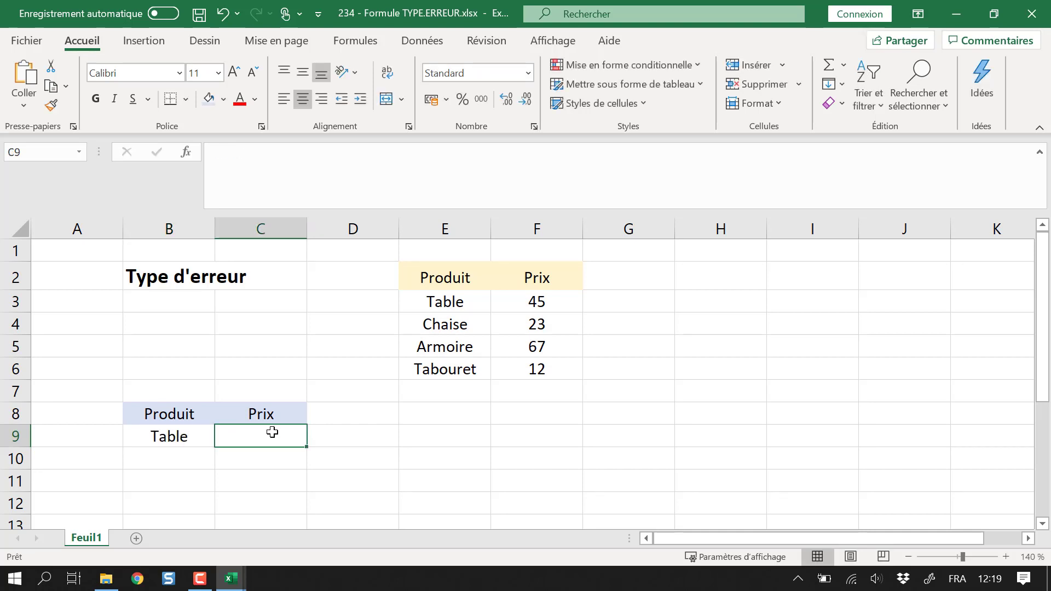
Enter the exact-match lookup formula =RECHERCHEV(B9;$E$2:$F$6;2;0) in the Prix cell C9
{"action": "type", "text": "=recher"}
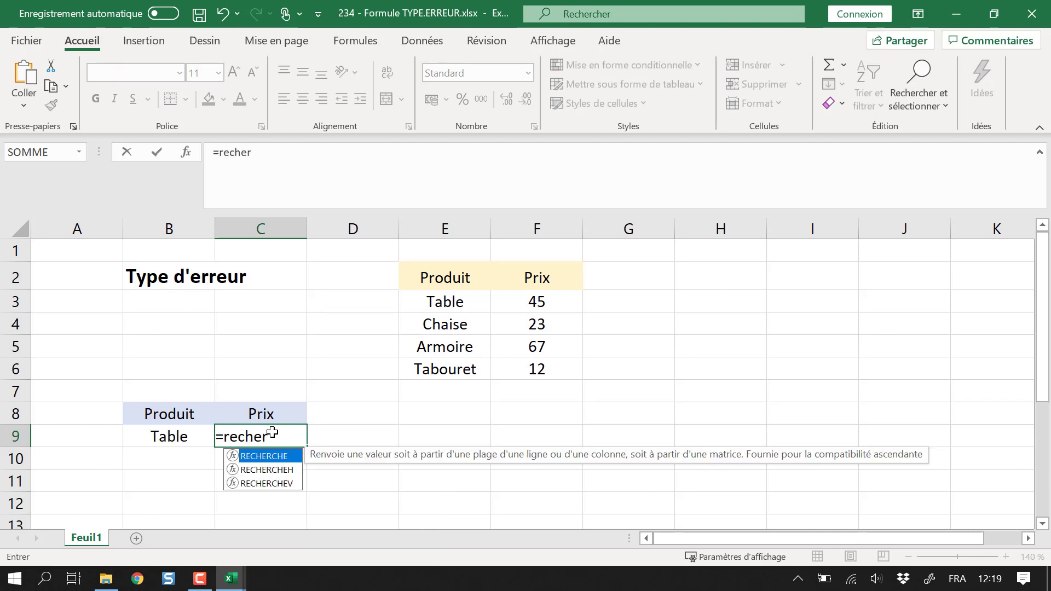
{"action": "key", "text": "Down"}
{"action": "key", "text": "Down"}
{"action": "key", "text": "Tab"}
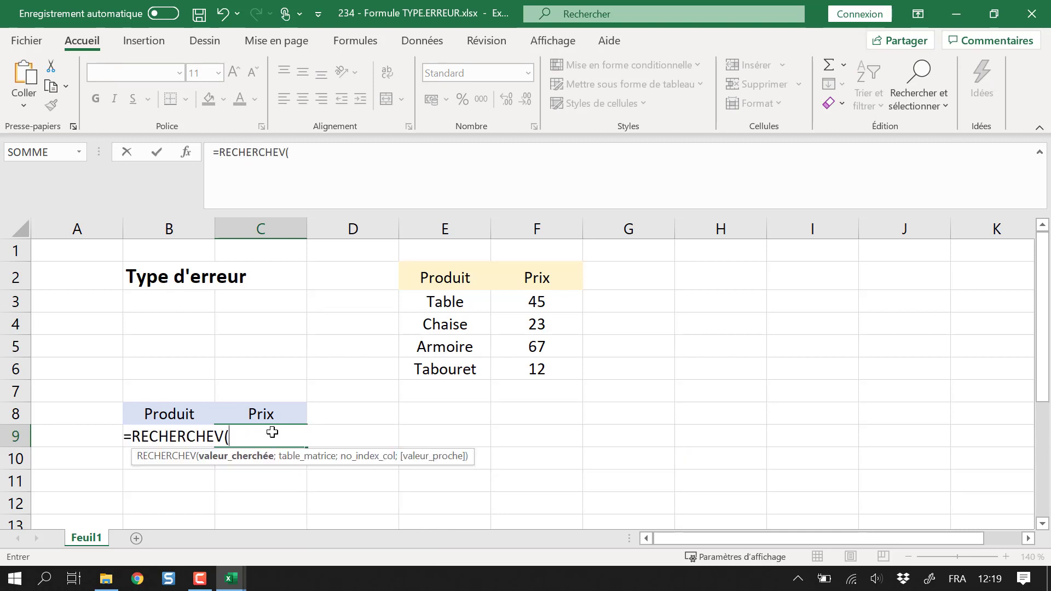
{"action": "key", "text": "Left"}
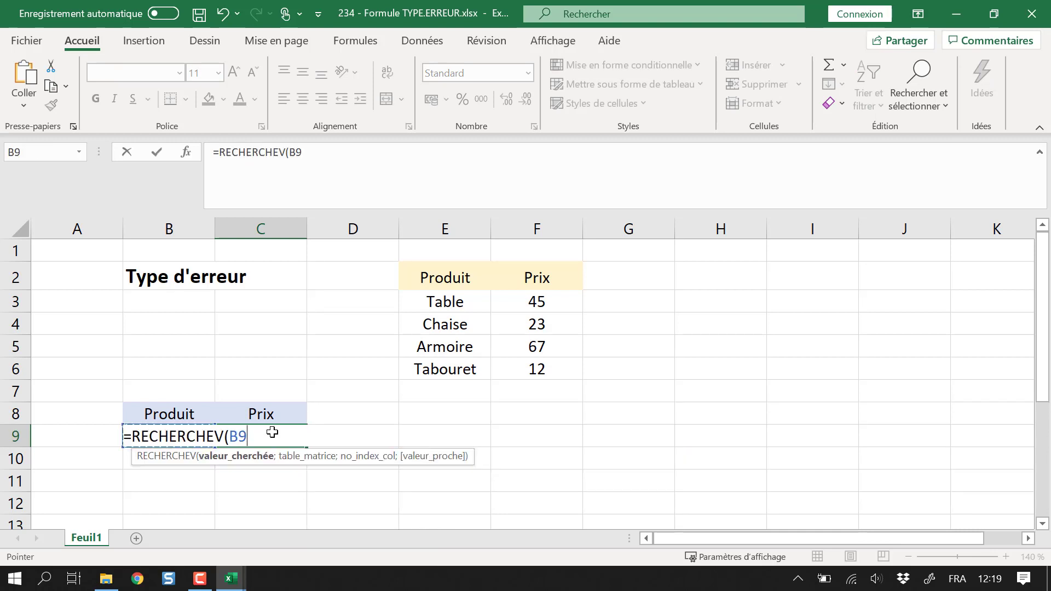
{"action": "type", "text": ";"}
{"action": "left_click_drag", "start_coordinate": [471, 269], "coordinate": [546, 374]}
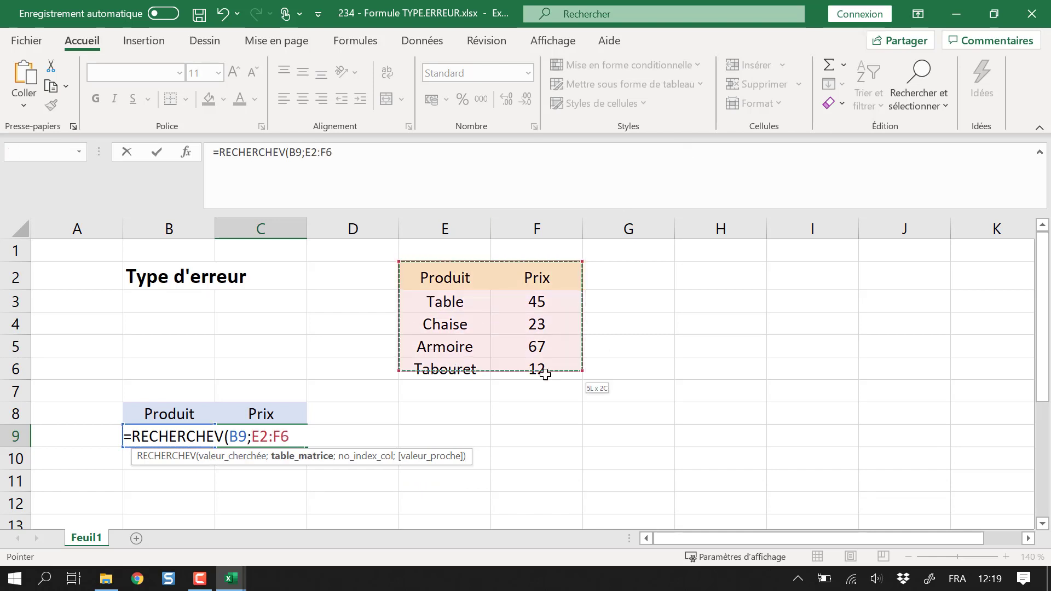
{"action": "key", "text": "F4"}
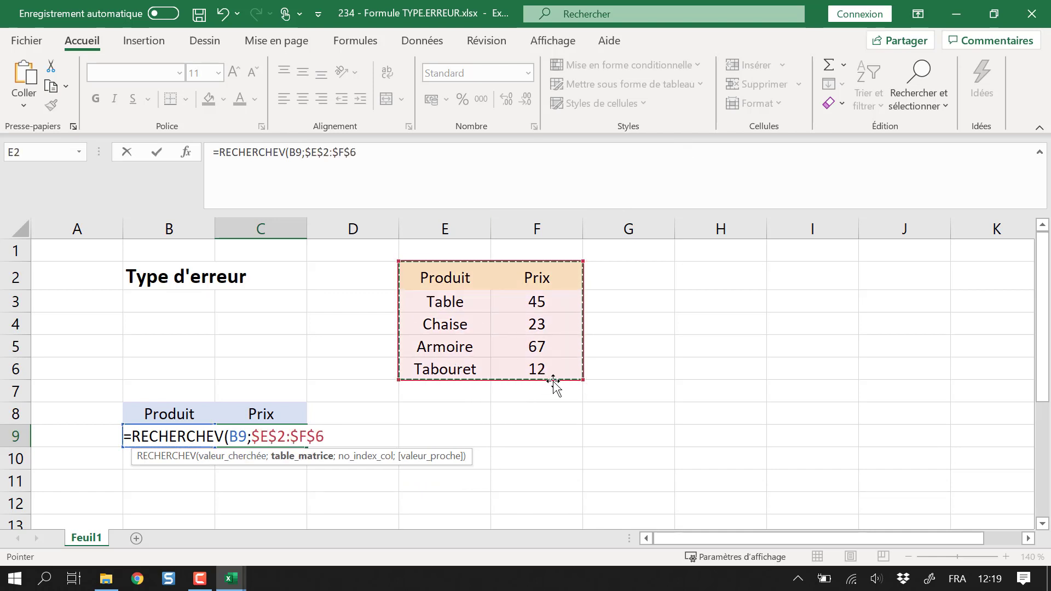
{"action": "type", "text": ";2;"}
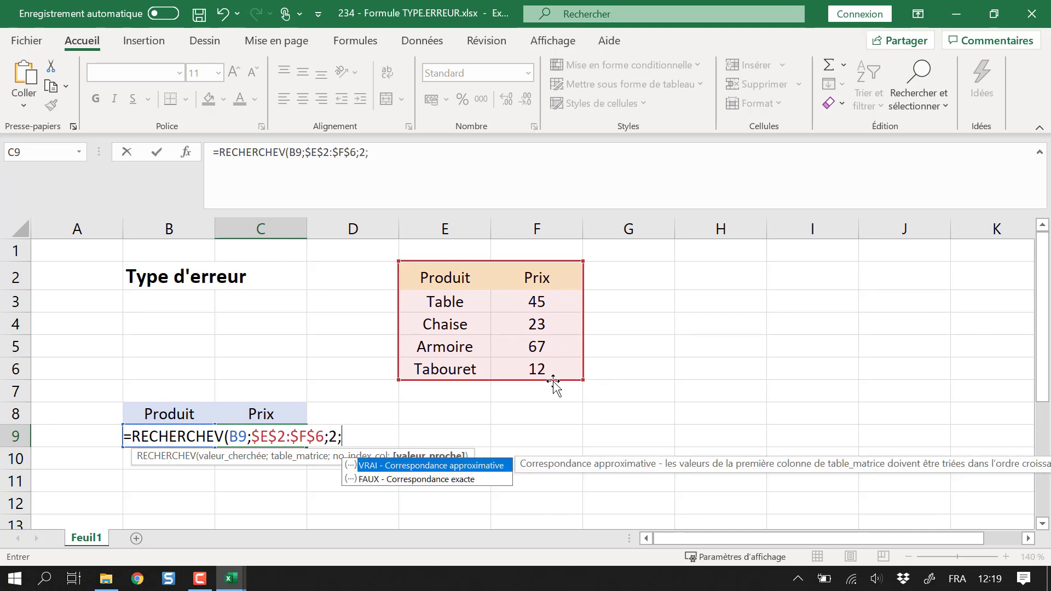
{"action": "type", "text": "0)"}
{"action": "key", "text": "Return"}
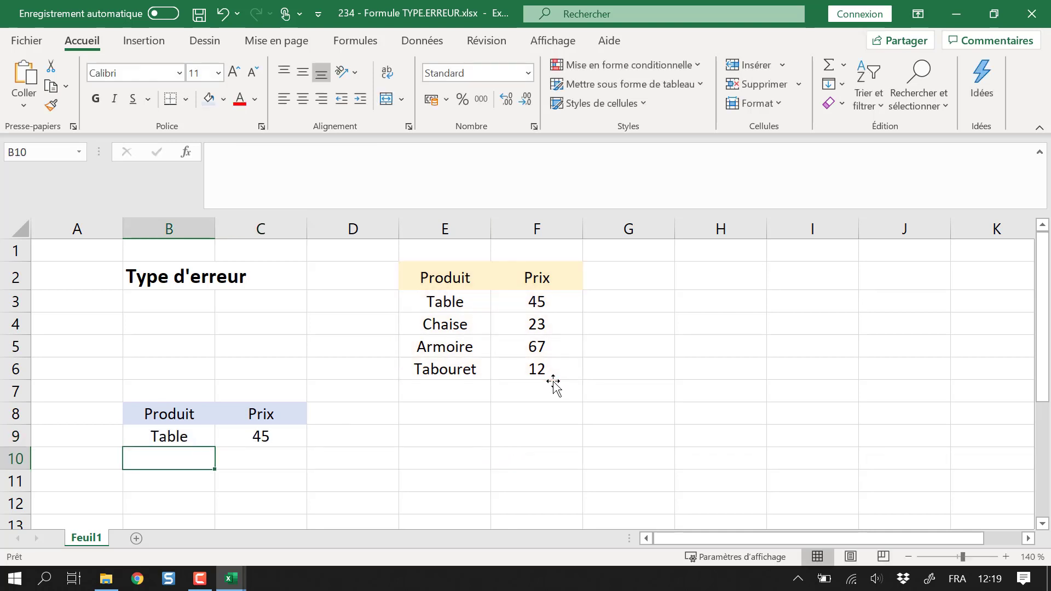
Replace the product in cell B9 with Lampe
{"action": "key", "text": "Up"}
{"action": "key", "text": "Right"}
{"action": "key", "text": "Left"}
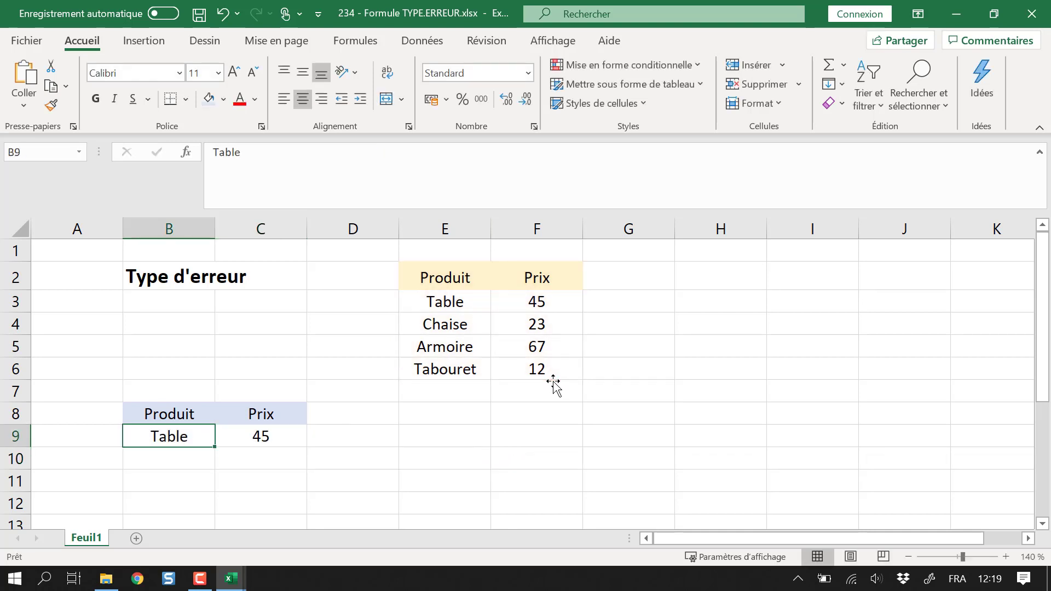
{"action": "key", "text": "Right"}
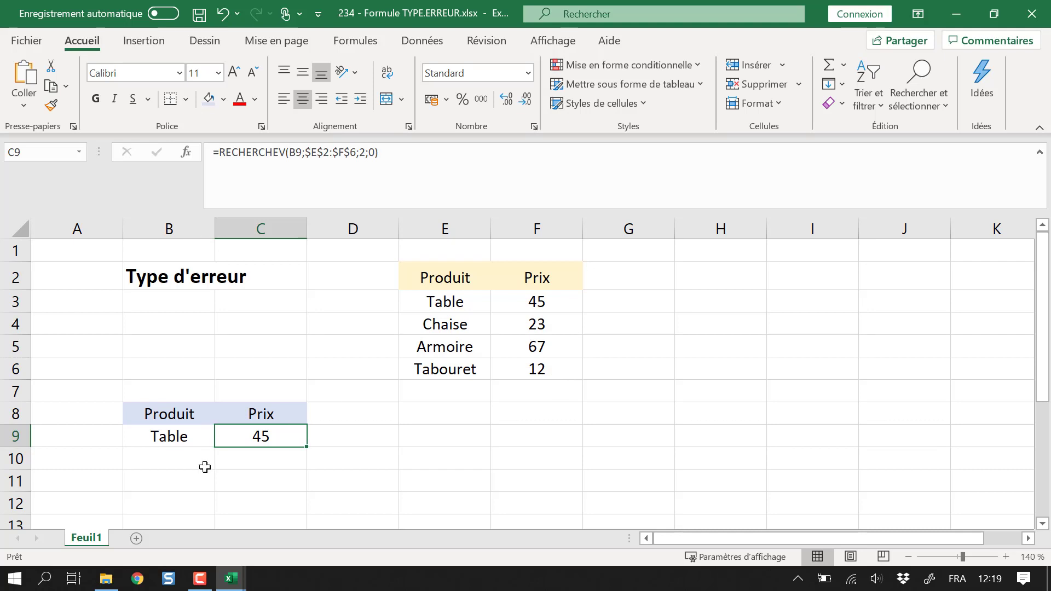
{"action": "left_click", "coordinate": [184, 441]}
{"action": "type", "text": "Lampe"}
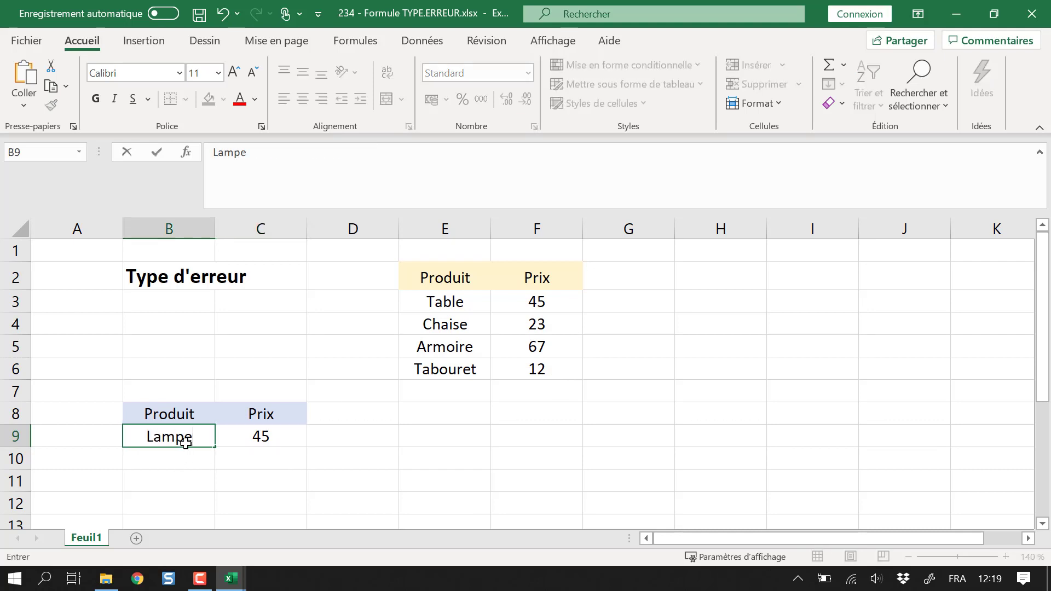
{"action": "key", "text": "Return"}
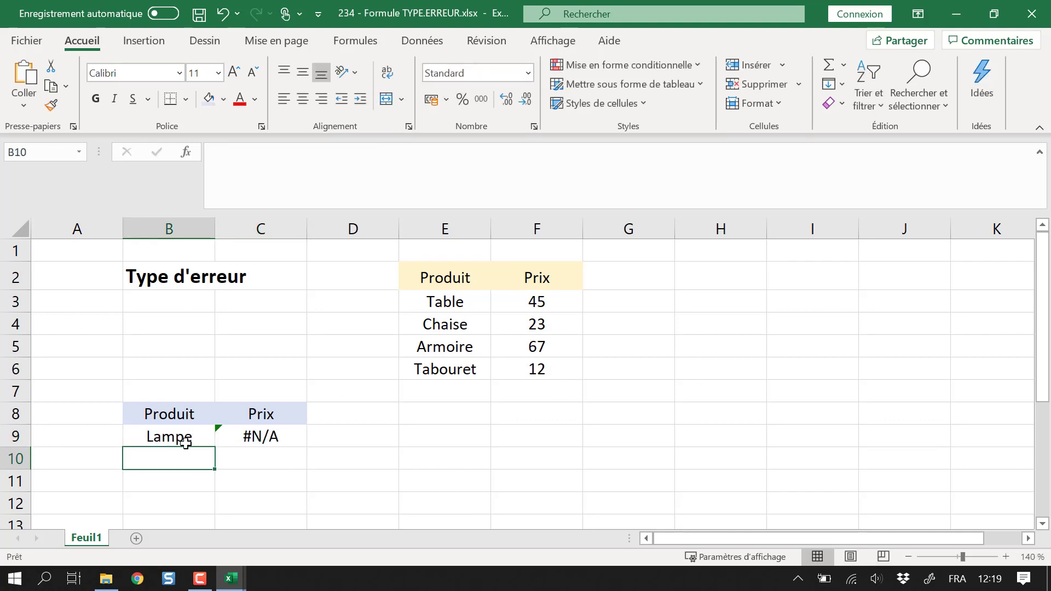
Compare the C9 lookup result for Lampe with the product and price table above
{"action": "left_click", "coordinate": [186, 444]}
{"action": "key", "text": "Right"}
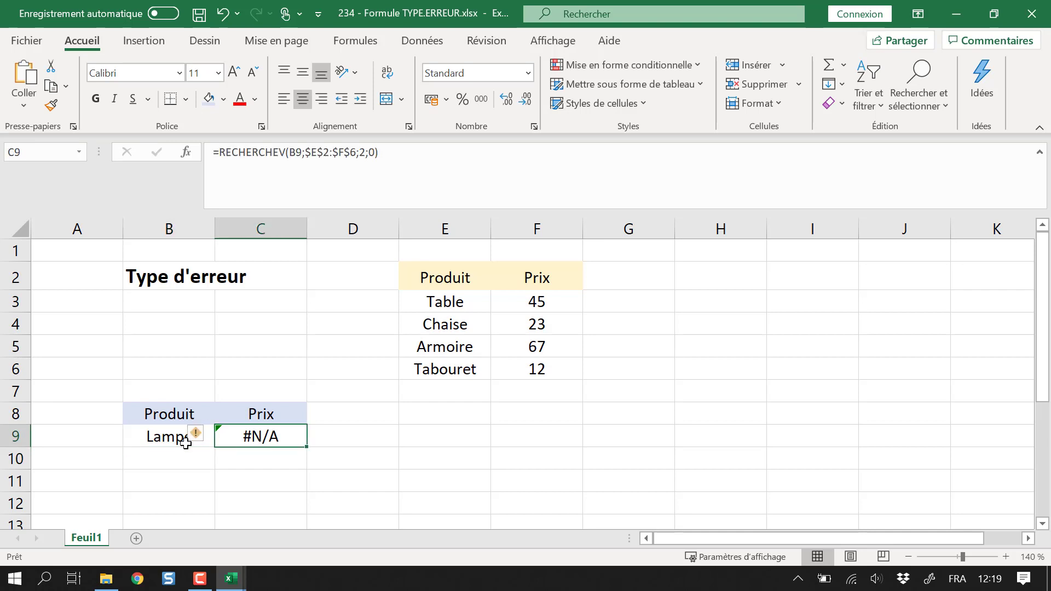
{"action": "left_click_drag", "start_coordinate": [429, 285], "coordinate": [547, 390]}
{"action": "left_click", "coordinate": [431, 453]}
{"action": "left_click", "coordinate": [386, 436]}
{"action": "left_click", "coordinate": [264, 431]}
{"action": "left_click", "coordinate": [374, 434]}
Enter the formula =TYPE.ERREUR(C9) in cell E9 to identify the error code of the lookup result
{"action": "left_click", "coordinate": [416, 432]}
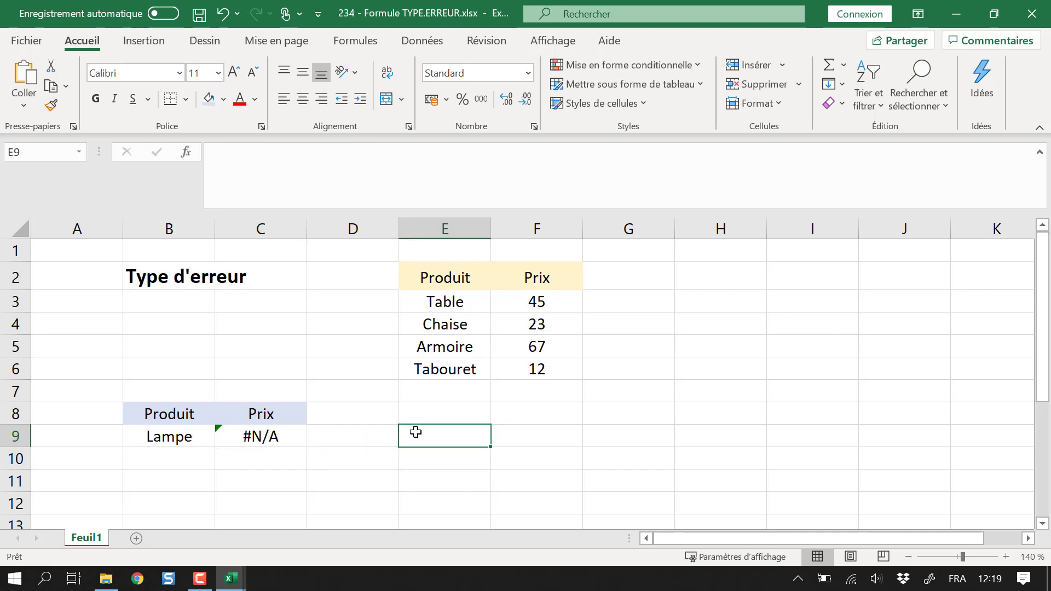
{"action": "type", "text": "=type"}
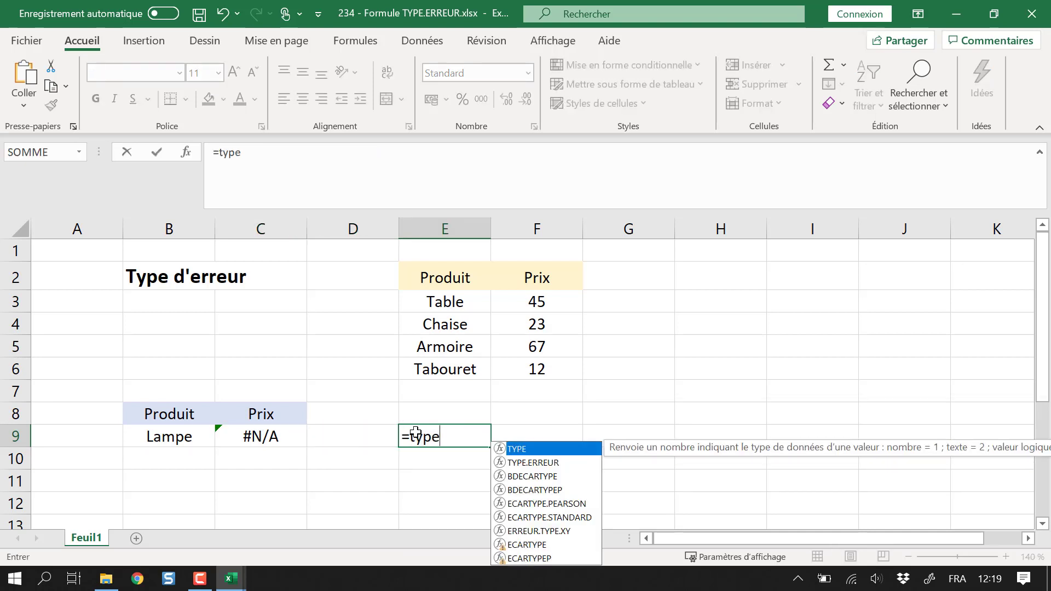
{"action": "key", "text": "Down"}
{"action": "key", "text": "Tab"}
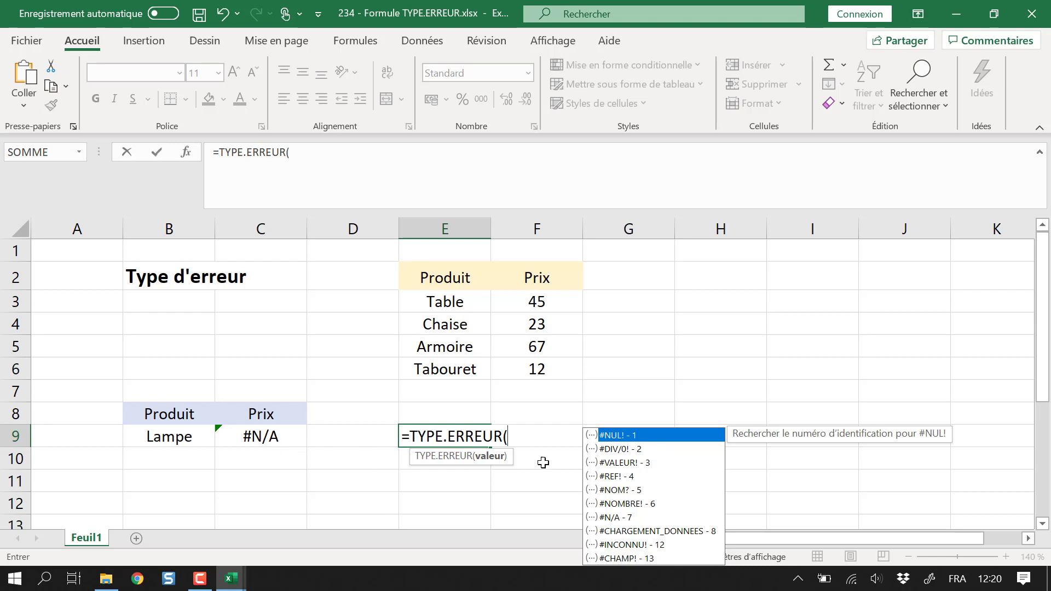
{"action": "left_click", "coordinate": [268, 438]}
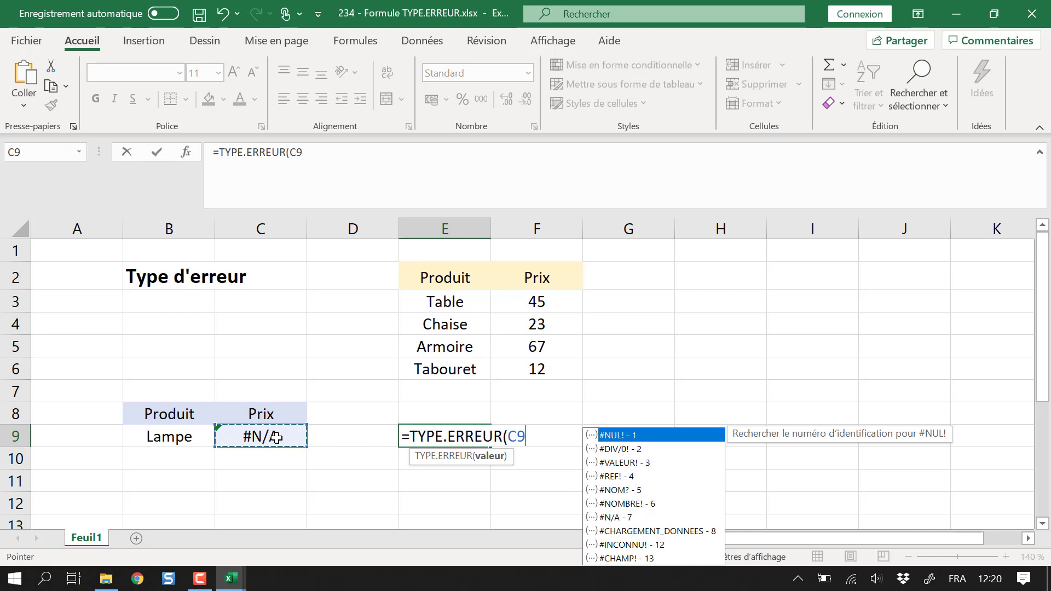
{"action": "type", "text": ")"}
{"action": "key", "text": "Return"}
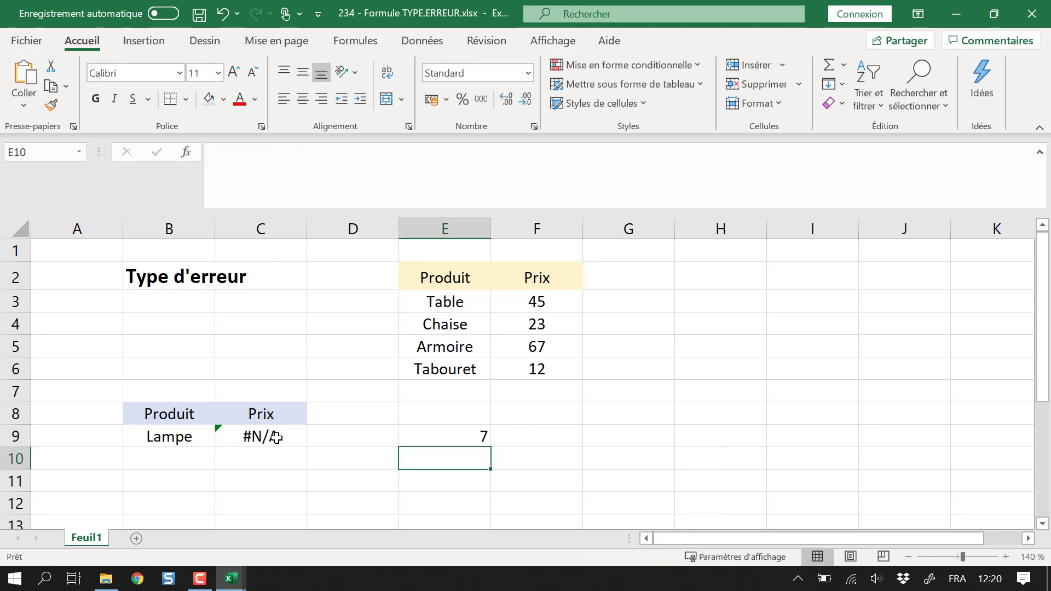
{"action": "key", "text": "Up"}
{"action": "key", "text": "Right"}
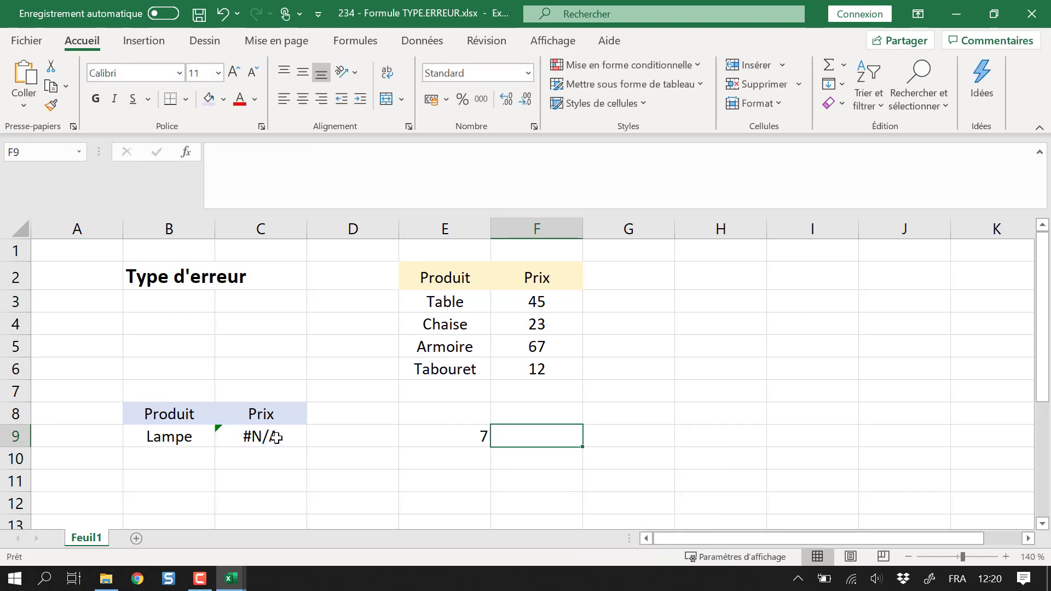
{"action": "key", "text": "Left"}
{"action": "key", "text": "Left"}
{"action": "key", "text": "Left"}
{"action": "key", "text": "Right"}
{"action": "key", "text": "Right"}
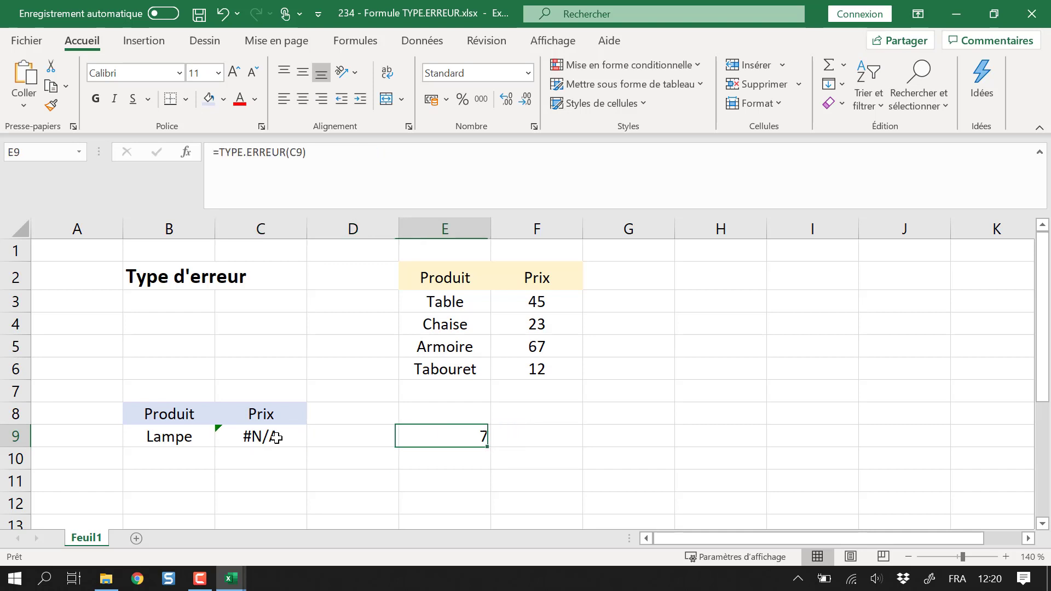
Add the header Messages in cell F8
{"action": "key", "text": "Right"}
{"action": "key", "text": "Up"}
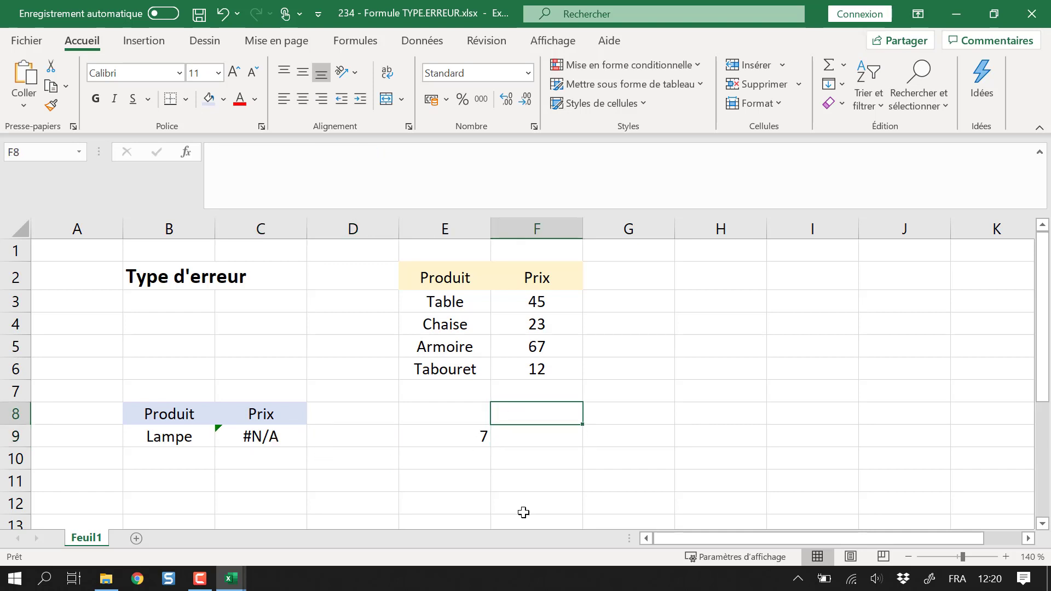
{"action": "type", "text": "Messages"}
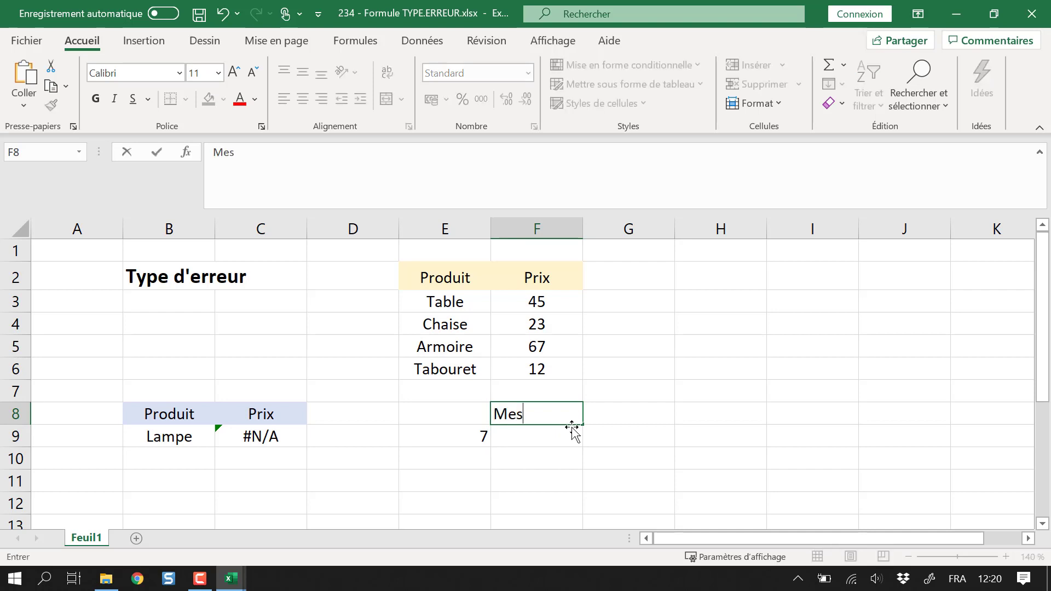
{"action": "key", "text": "Return"}
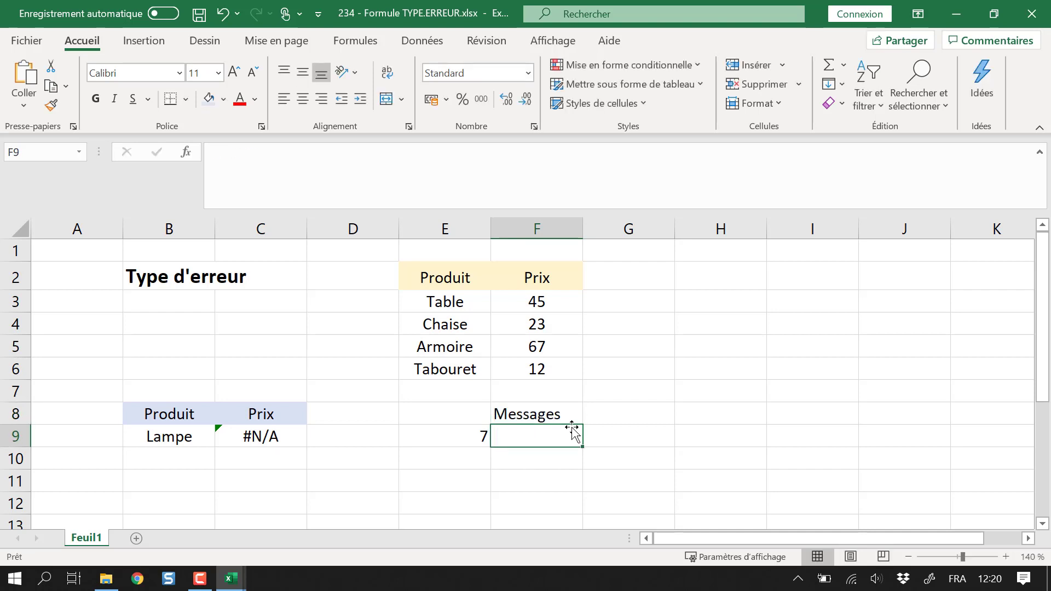
Start an SI formula in cell F9 that tests whether TYPE.ERREUR(C9) equals 7
{"action": "type", "text": "=si"}
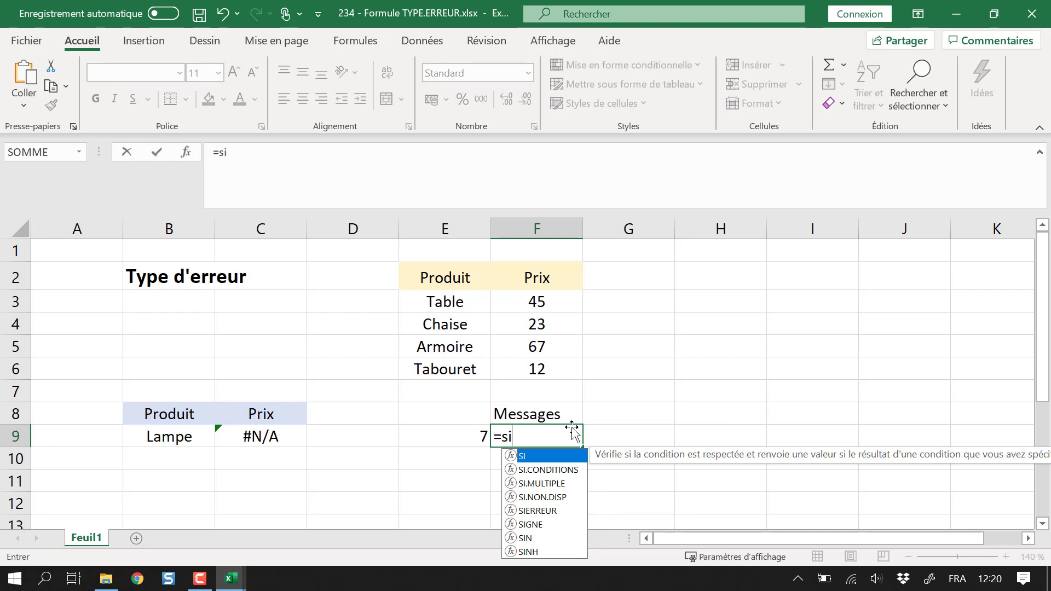
{"action": "type", "text": "("}
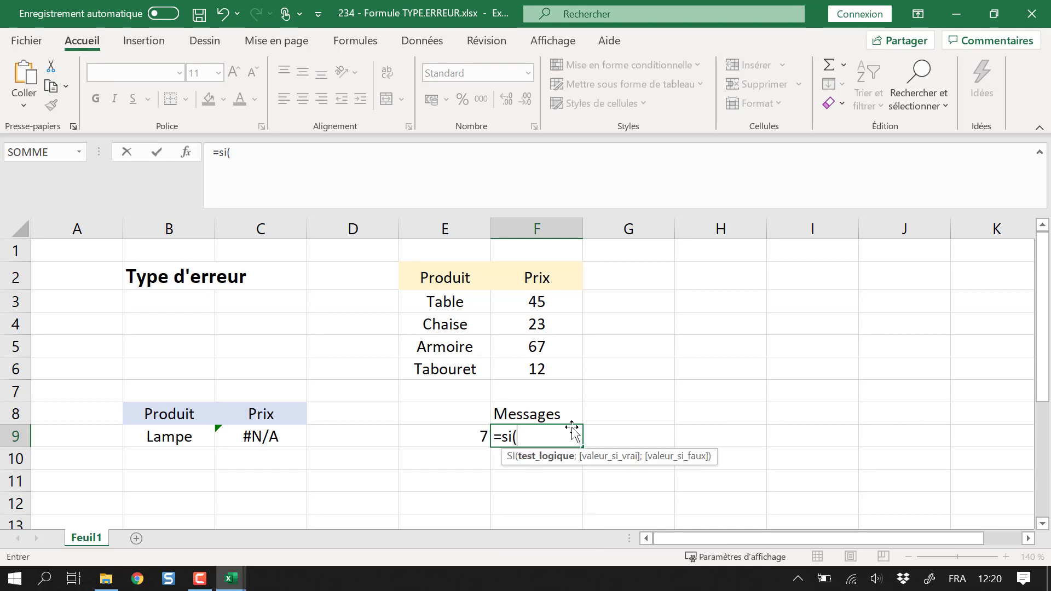
{"action": "type", "text": "type"}
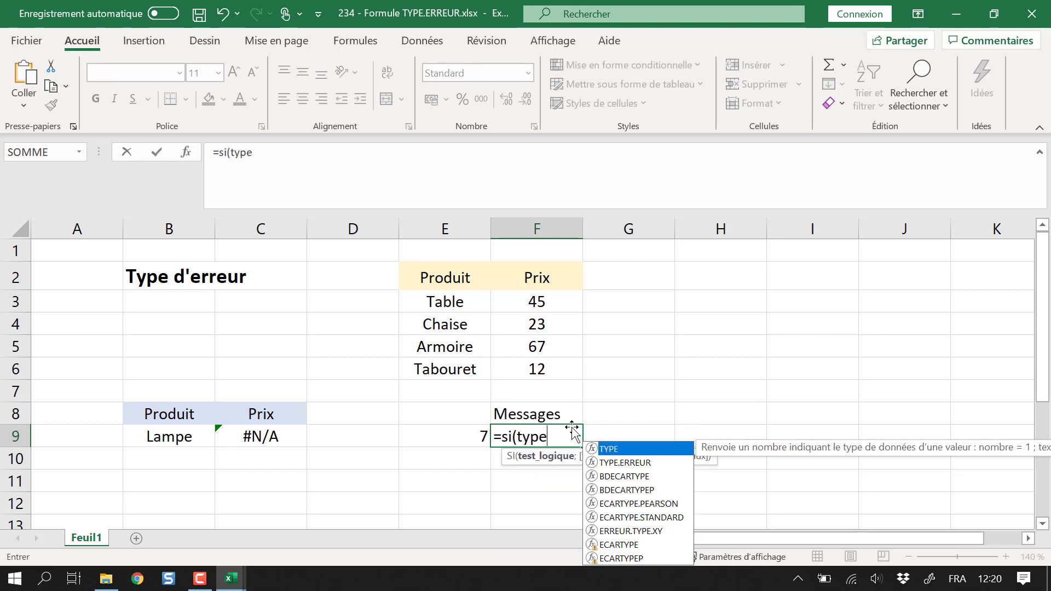
{"action": "type", "text": ".er"}
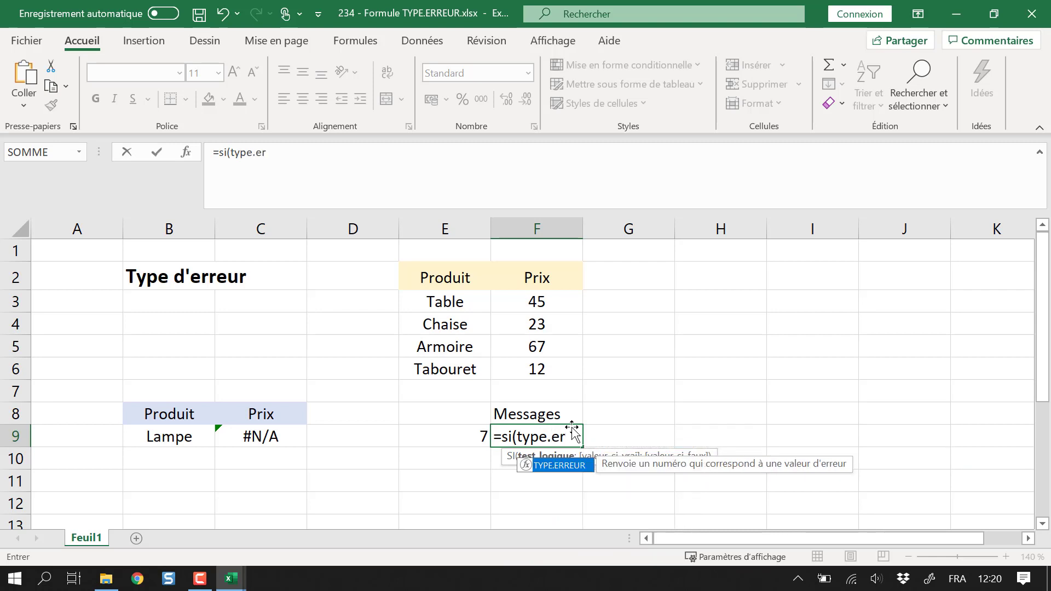
{"action": "key", "text": "Tab"}
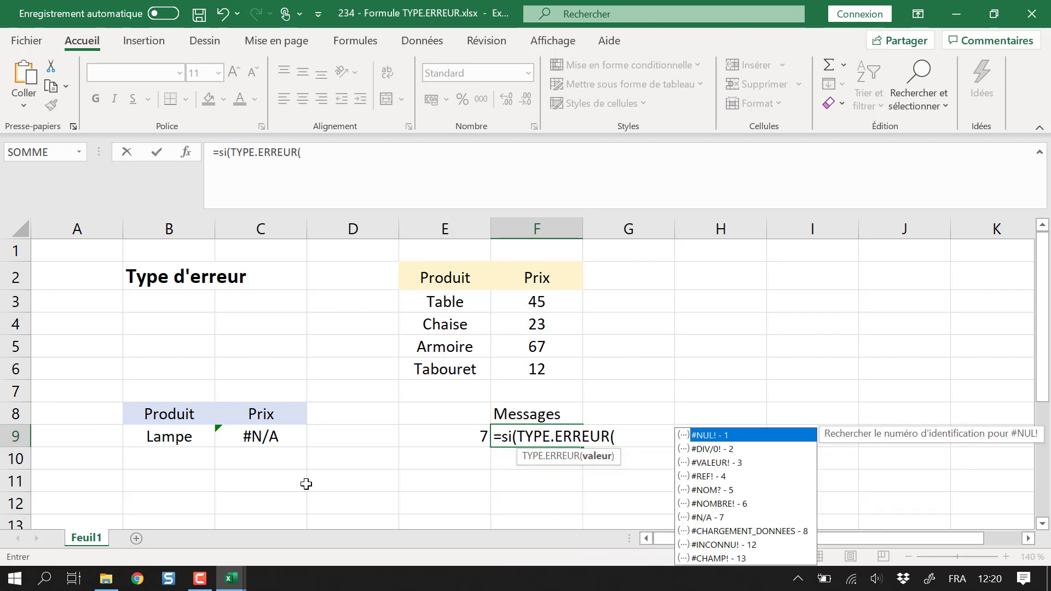
{"action": "left_click", "coordinate": [276, 442]}
{"action": "type", "text": ")="}
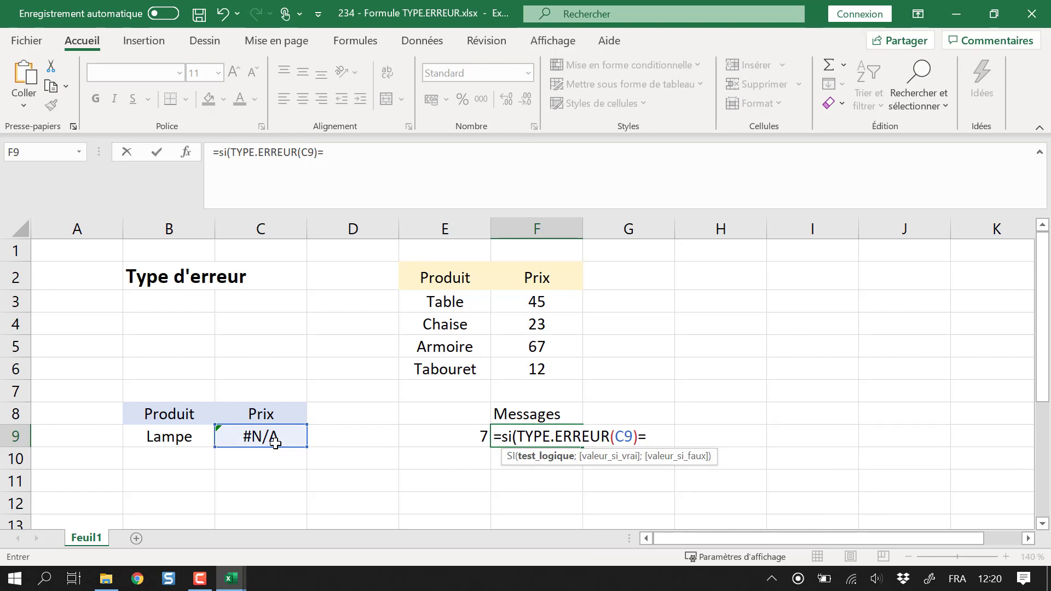
{"action": "type", "text": "7;"}
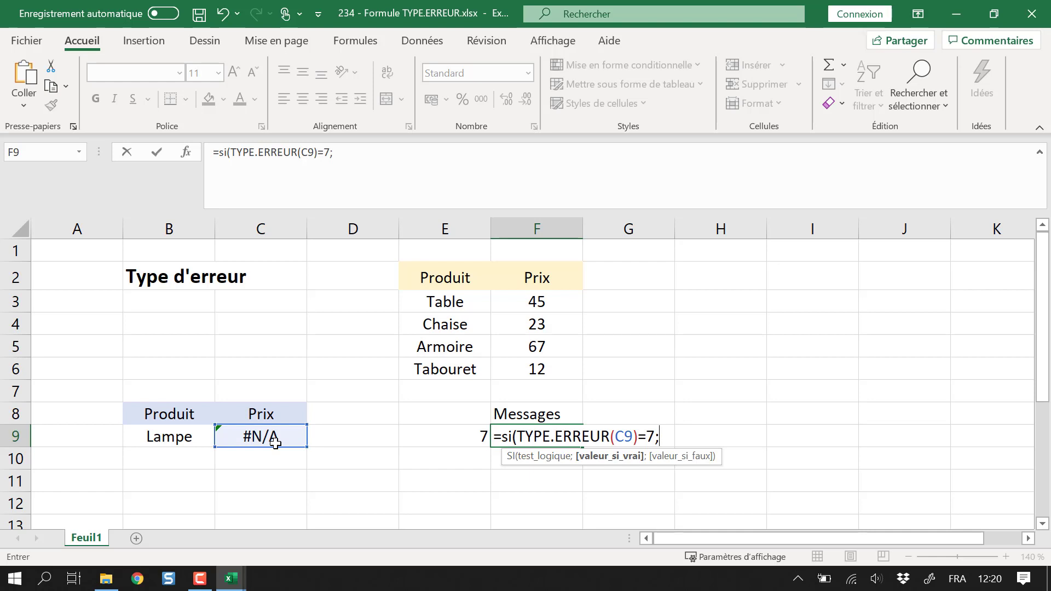
Complete the SI formula in F9 with the value-if-true text "Probleme, valeur absente du tableau"
{"action": "type", "text": "\"Probleme"}
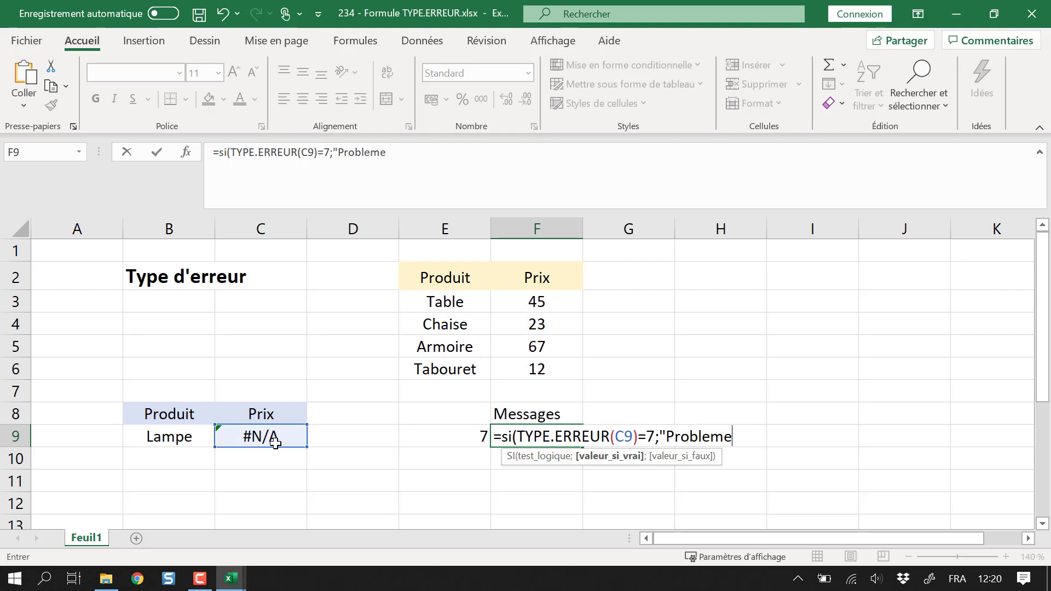
{"action": "type", "text": ", valeur "}
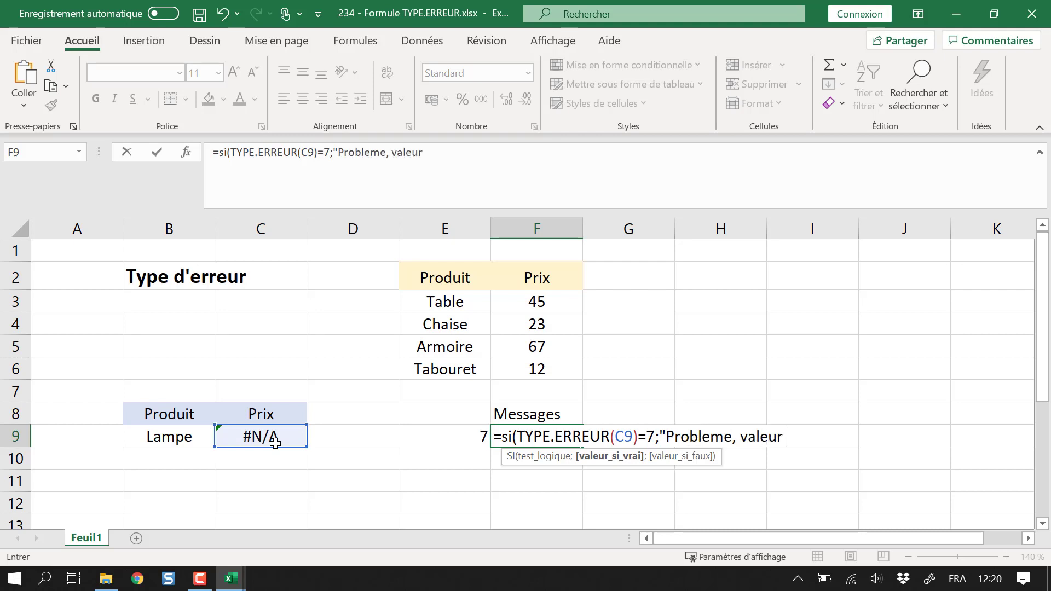
{"action": "type", "text": "absente du tablea "}
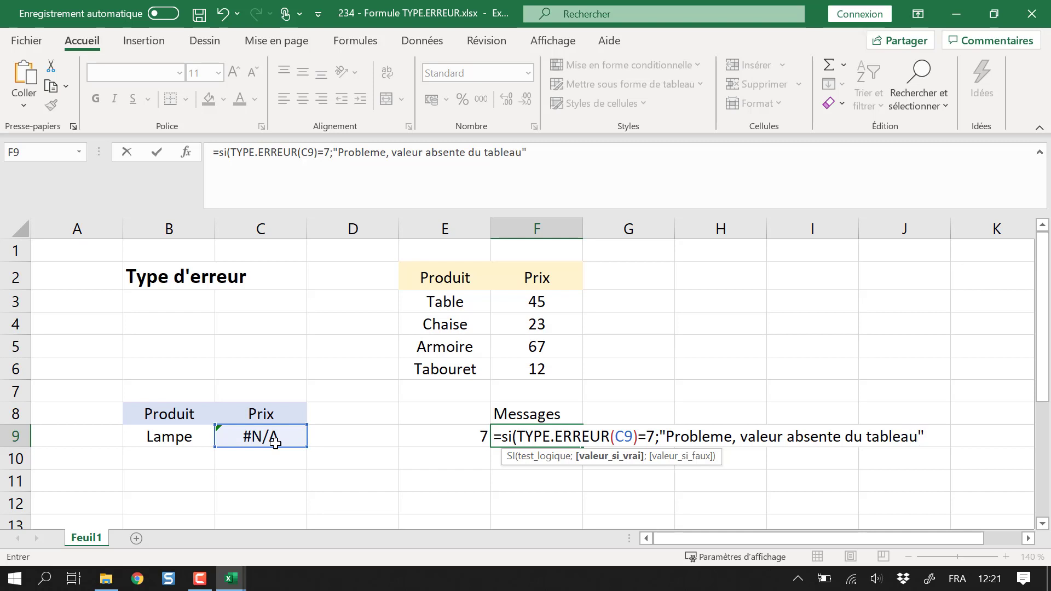
{"action": "type", "text": "\""}
{"action": "key", "text": "Return"}
{"action": "key", "text": "Up"}
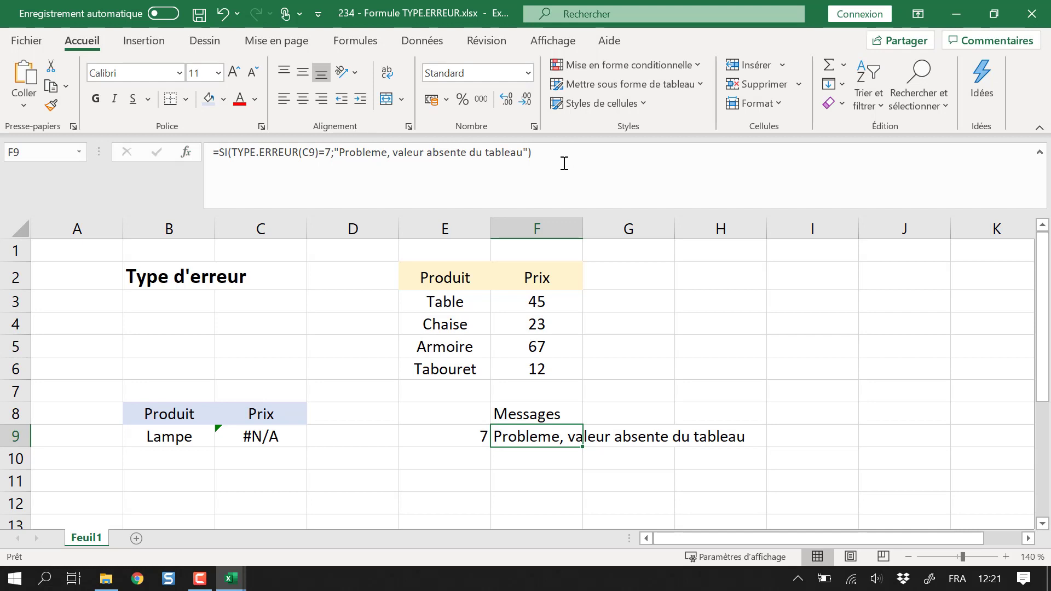
Copy the text of the SI formula from F9 into cell F10, keeping its reference to C9
{"action": "left_click_drag", "start_coordinate": [564, 159], "coordinate": [191, 152]}
{"action": "key", "text": "ctrl+c"}
{"action": "left_click", "coordinate": [528, 458]}
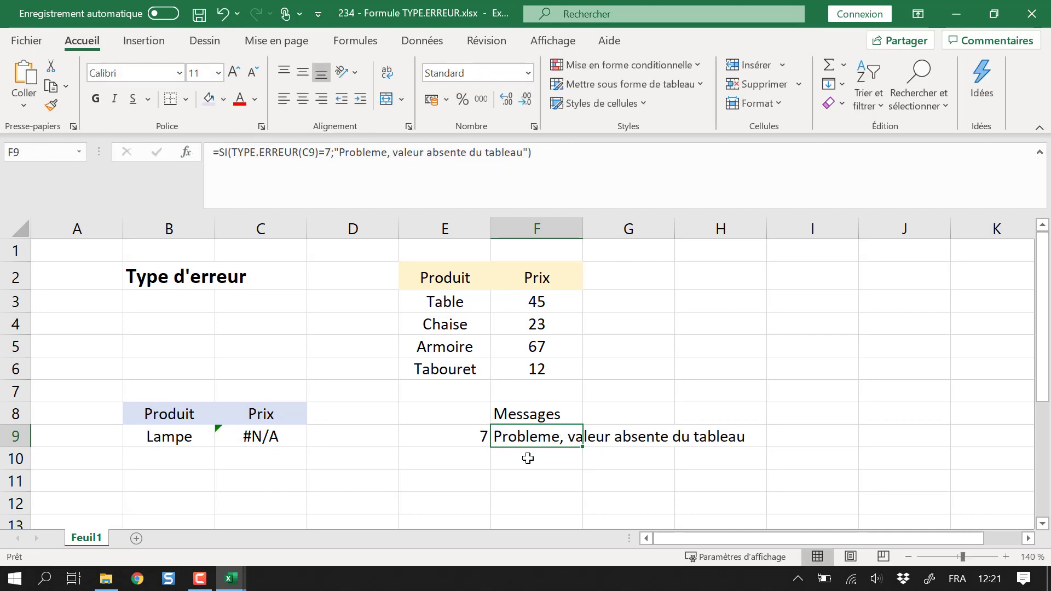
{"action": "left_click", "coordinate": [261, 164]}
{"action": "key", "text": "ctrl+v"}
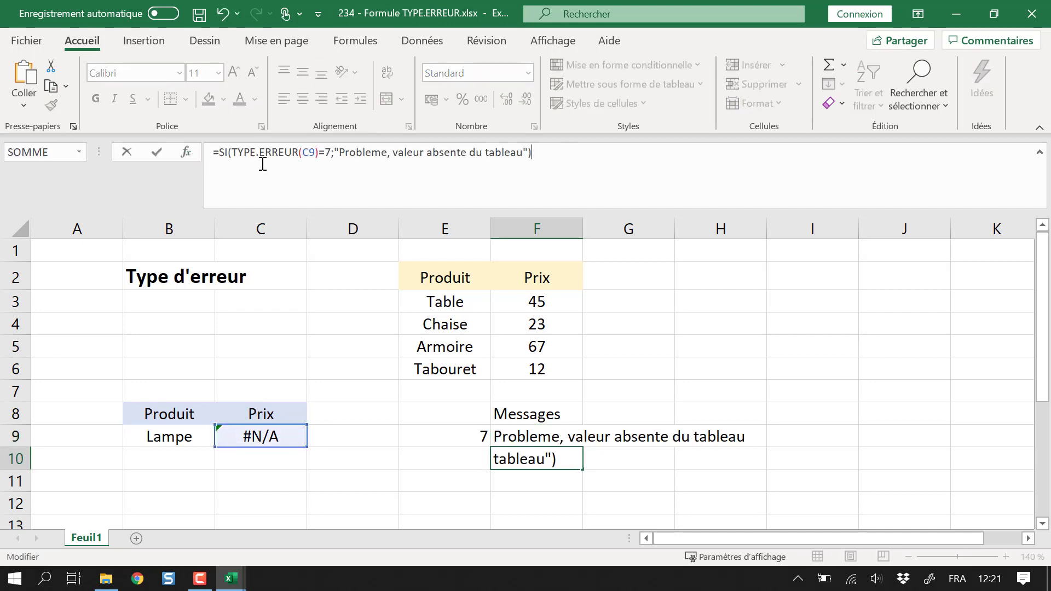
{"action": "key", "text": "Return"}
{"action": "left_click", "coordinate": [518, 456]}
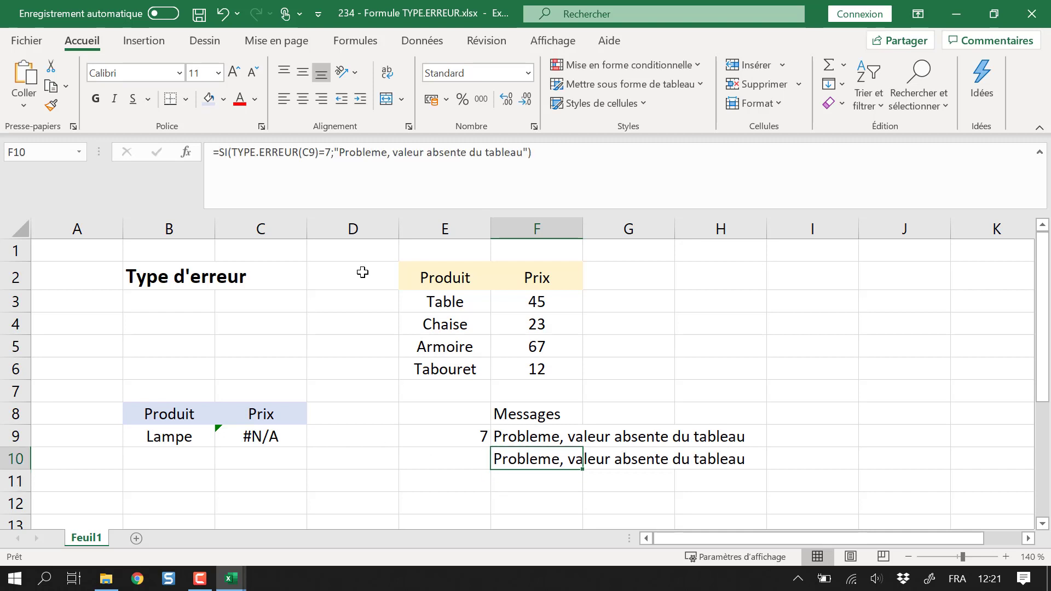
{"action": "left_click", "coordinate": [323, 147]}
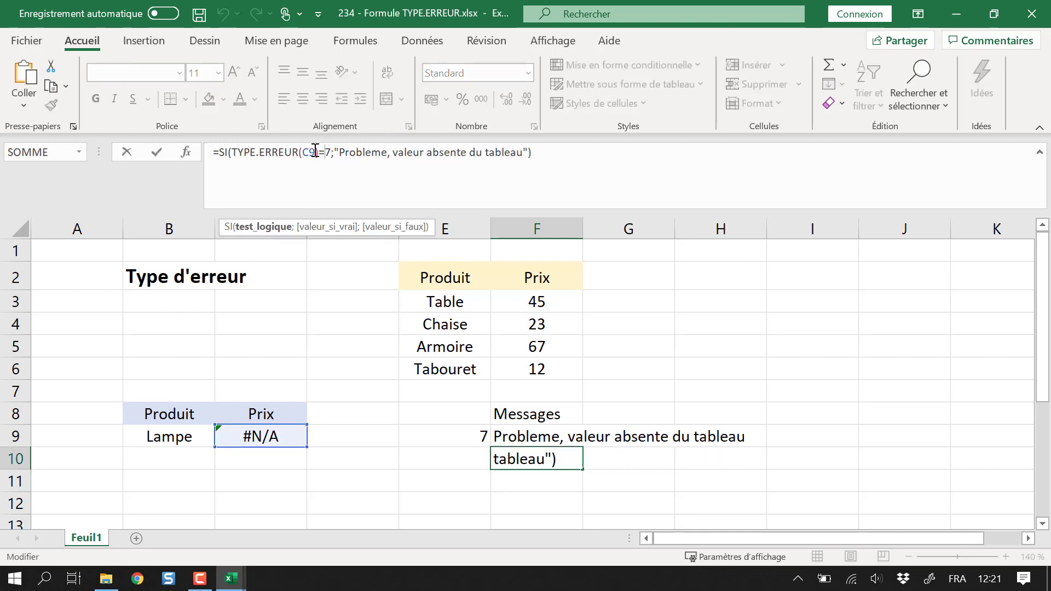
{"action": "left_click_drag", "start_coordinate": [303, 151], "coordinate": [314, 152]}
{"action": "left_click_drag", "start_coordinate": [553, 162], "coordinate": [311, 152]}
{"action": "key", "text": "BackSpace"}
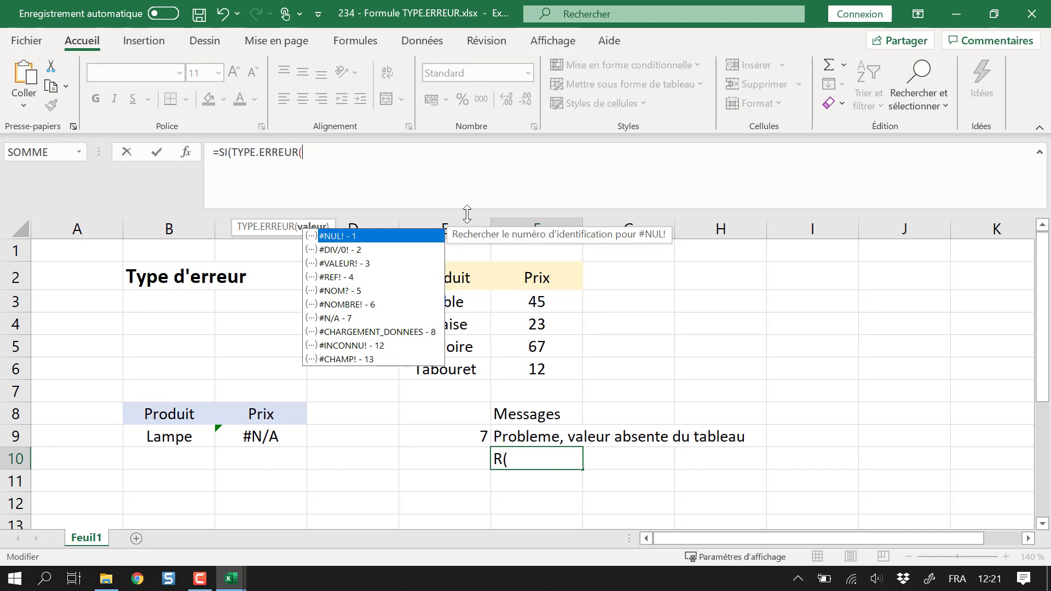
{"action": "key", "text": "Escape"}
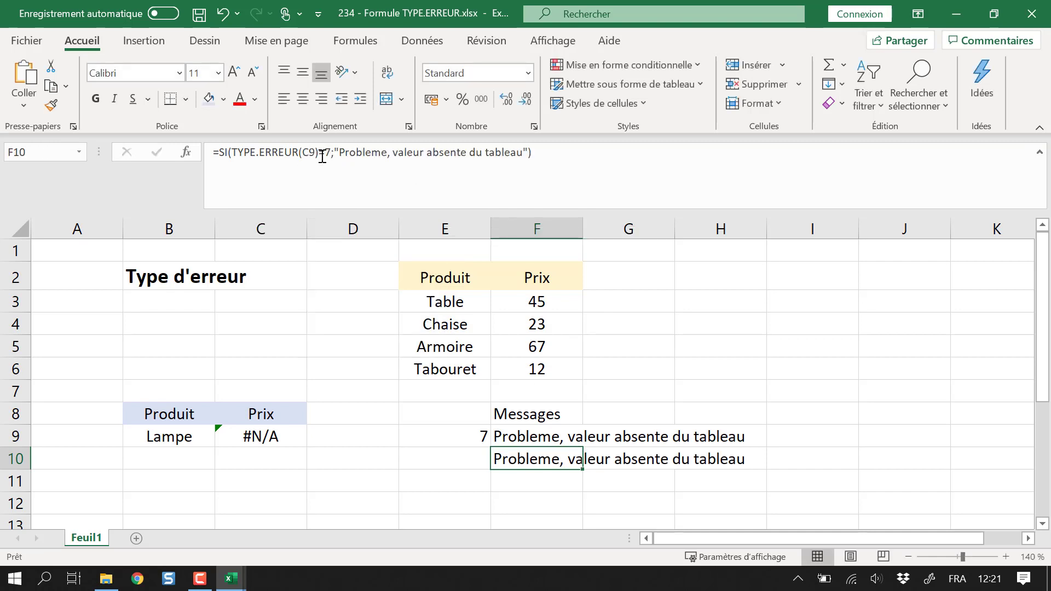
Change the error code tested in the F10 formula to 5
{"action": "left_click", "coordinate": [326, 152]}
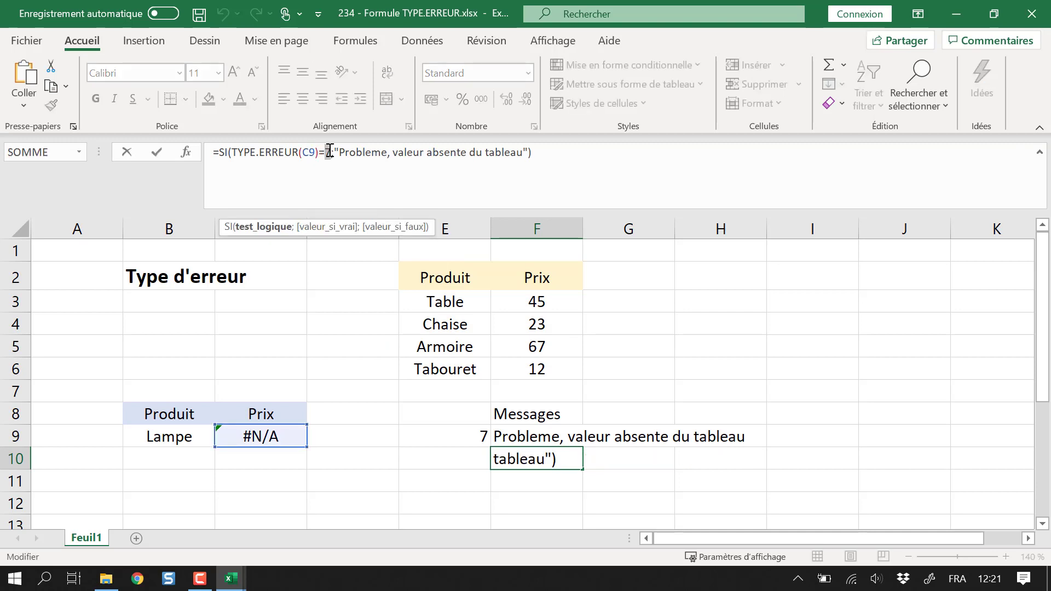
{"action": "double_click", "coordinate": [326, 152]}
{"action": "type", "text": "("}
{"action": "key", "text": "BackSpace"}
{"action": "type", "text": "5"}
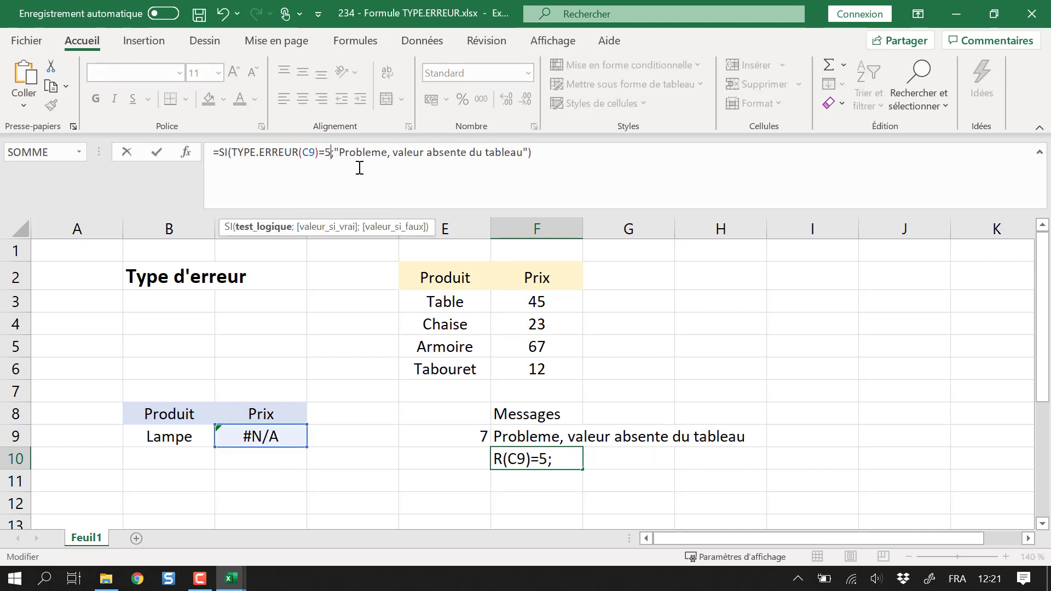
Change the message in the F10 formula to "Probleme, verifier le nom de la formule"
{"action": "left_click", "coordinate": [366, 162]}
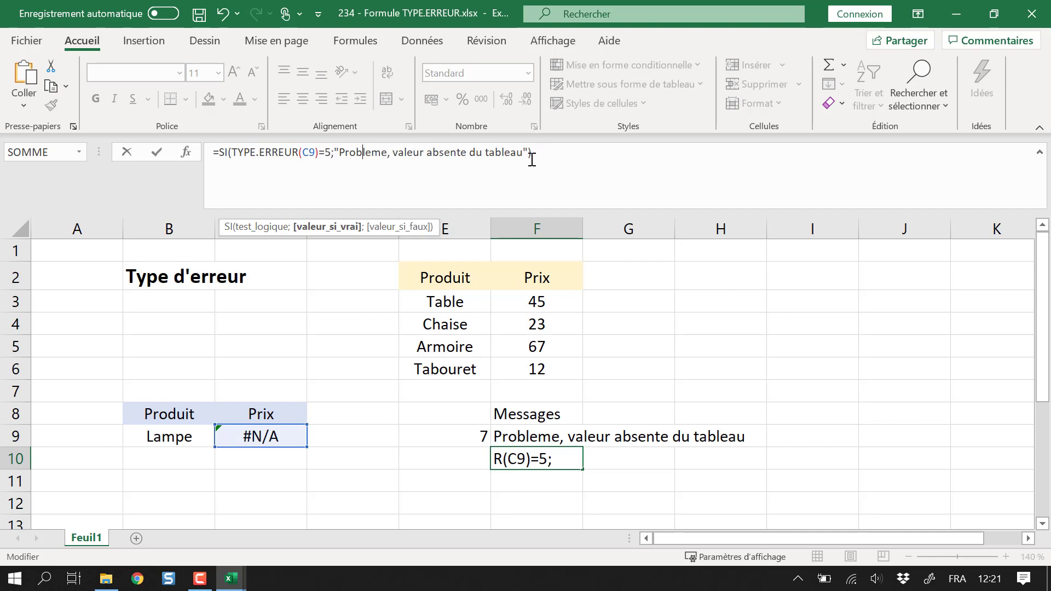
{"action": "left_click_drag", "start_coordinate": [523, 153], "coordinate": [389, 152]}
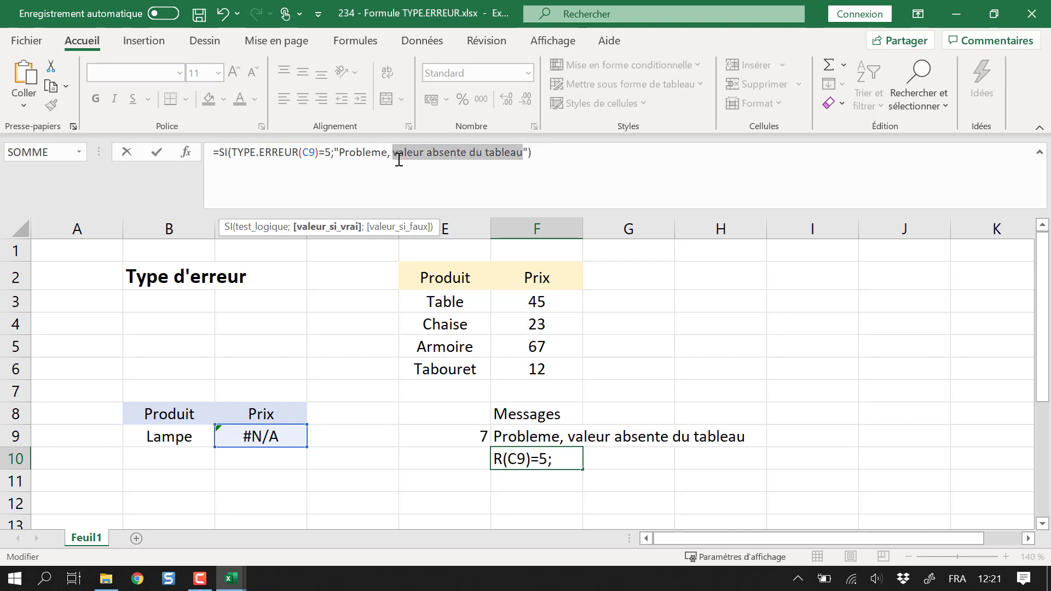
{"action": "type", "text": "verifier le "}
{"action": "type", "text": "nom de la feo"}
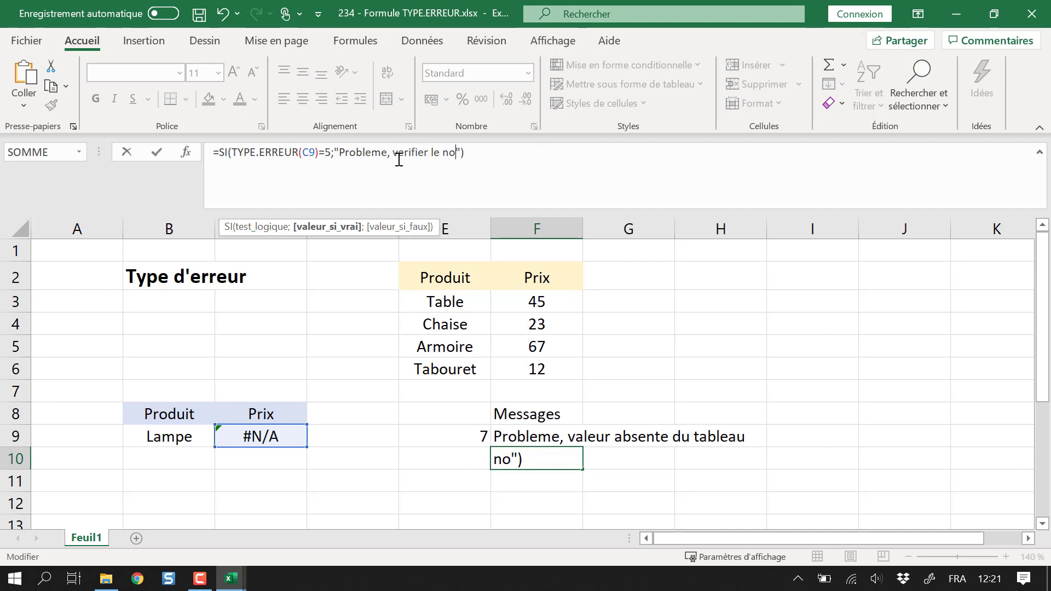
{"action": "key", "text": "BackSpace"}
{"action": "key", "text": "BackSpace"}
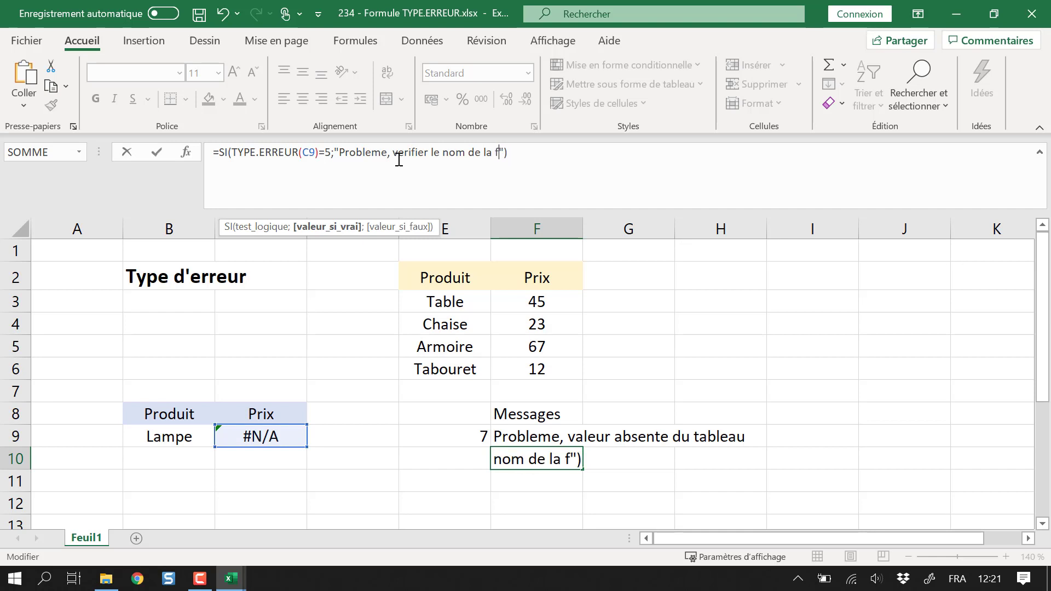
{"action": "type", "text": "or"}
{"action": "key", "text": "BackSpace"}
{"action": "key", "text": "BackSpace"}
{"action": "key", "text": "BackSpace"}
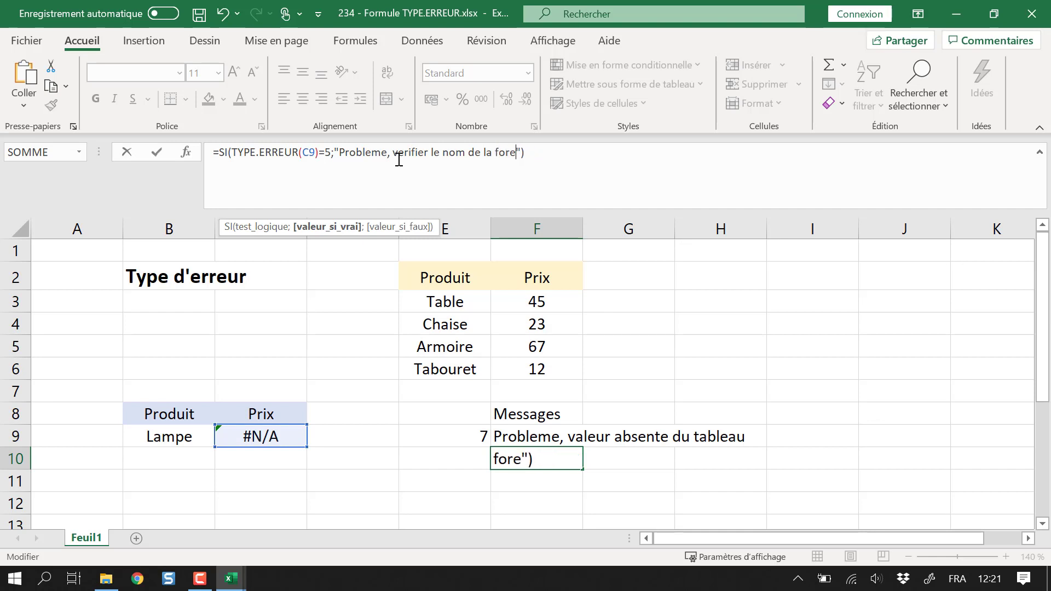
{"action": "type", "text": "mule"}
{"action": "key", "text": "Return"}
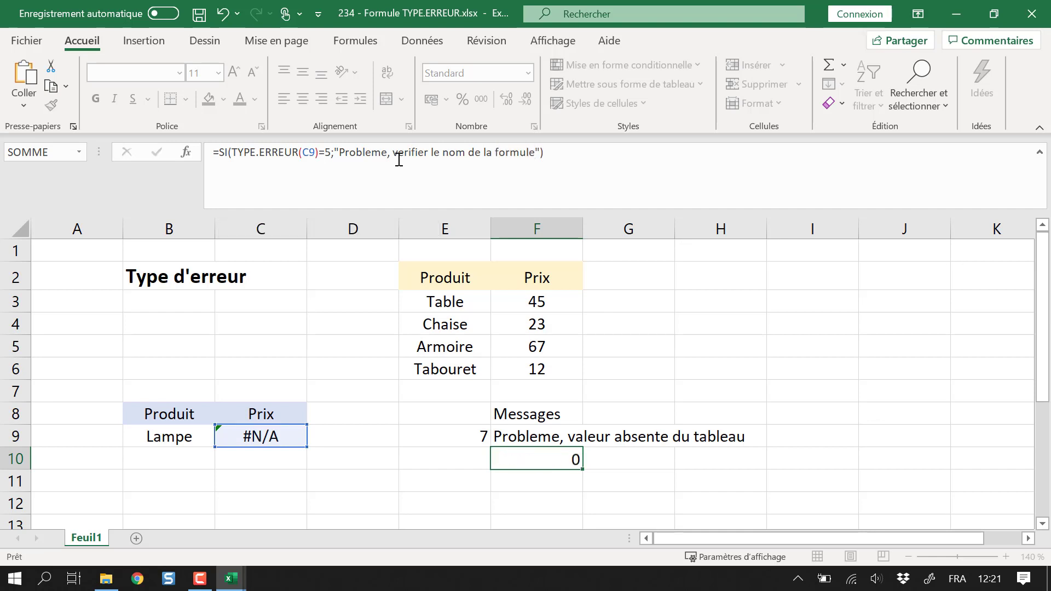
{"action": "left_click", "coordinate": [542, 459]}
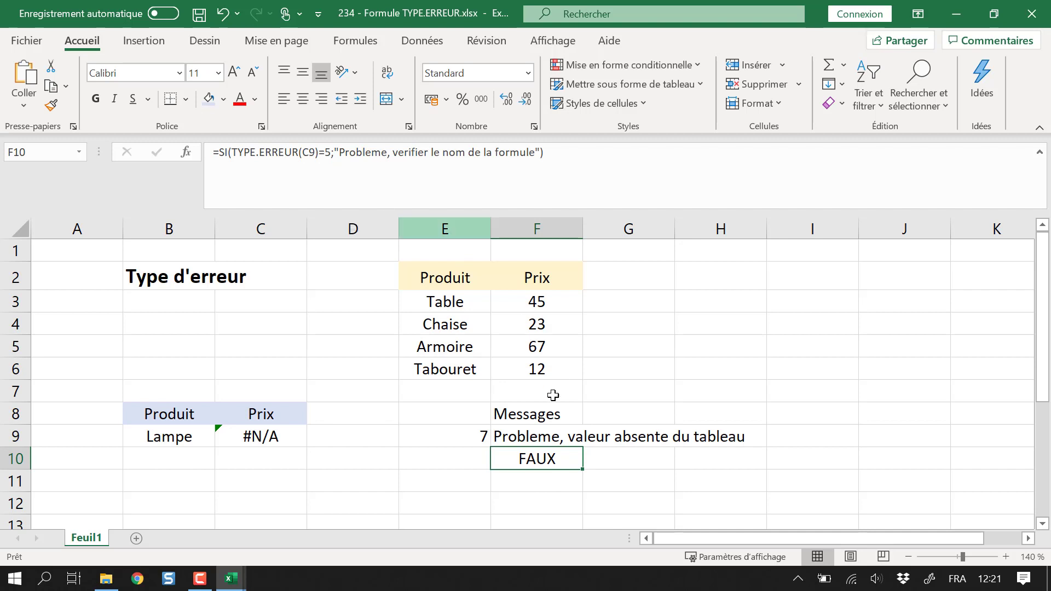
Replace the product in cell B9 with Table
{"action": "left_click", "coordinate": [253, 436]}
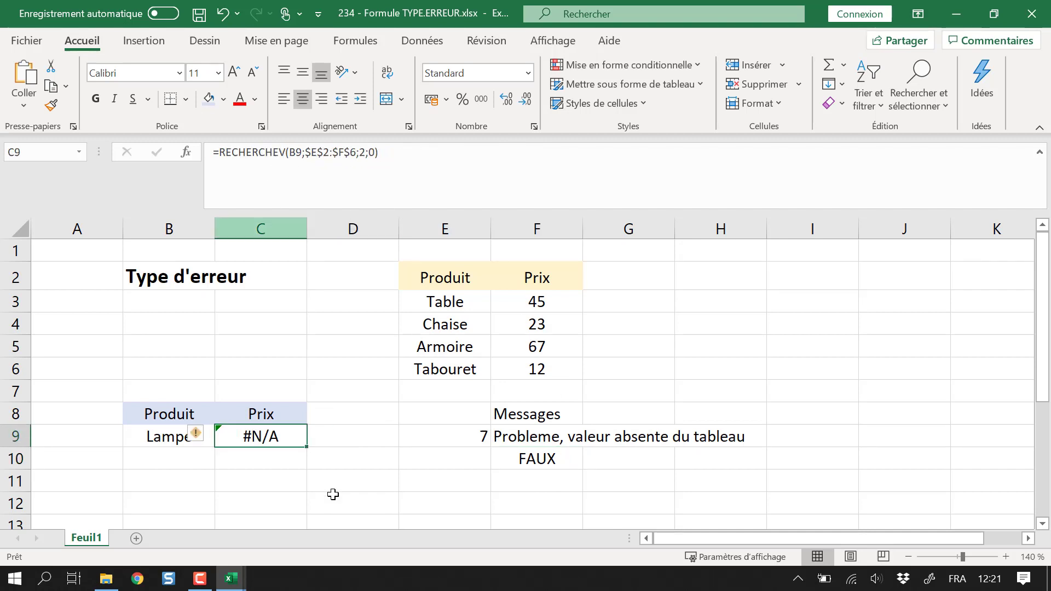
{"action": "left_click", "coordinate": [170, 440]}
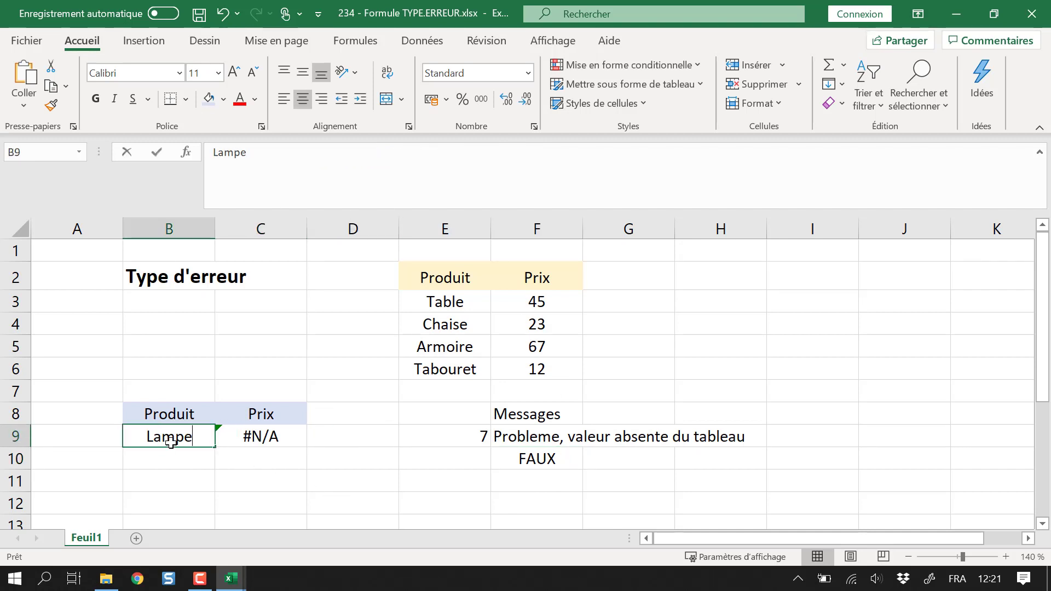
{"action": "type", "text": "Table"}
{"action": "key", "text": "Return"}
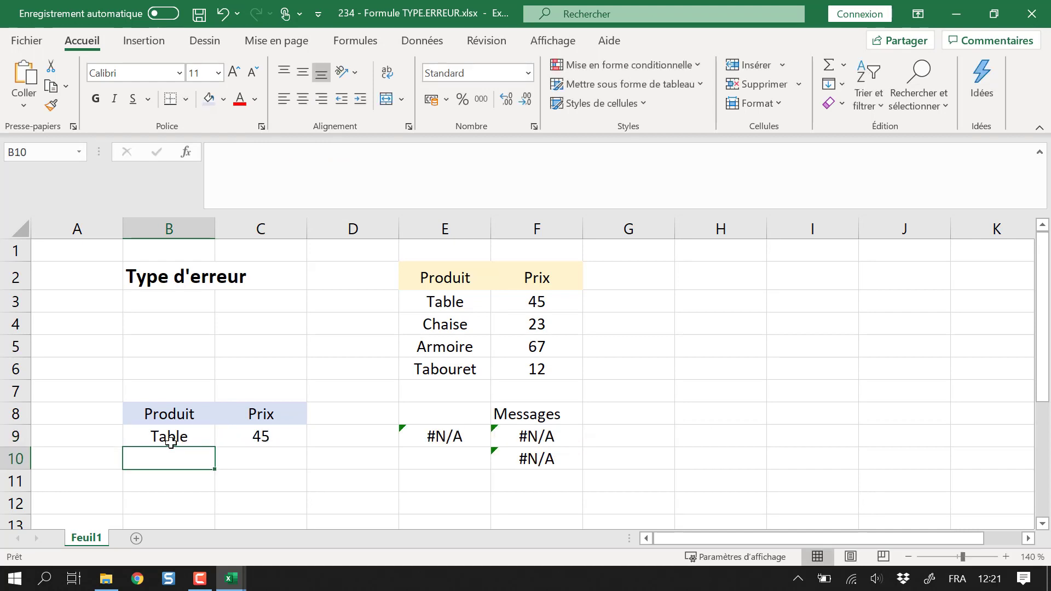
Delete one letter from the RECHERCHEV function name in C9 and check the error code in E9 and the message in F10
{"action": "key", "text": "Up"}
{"action": "key", "text": "Right"}
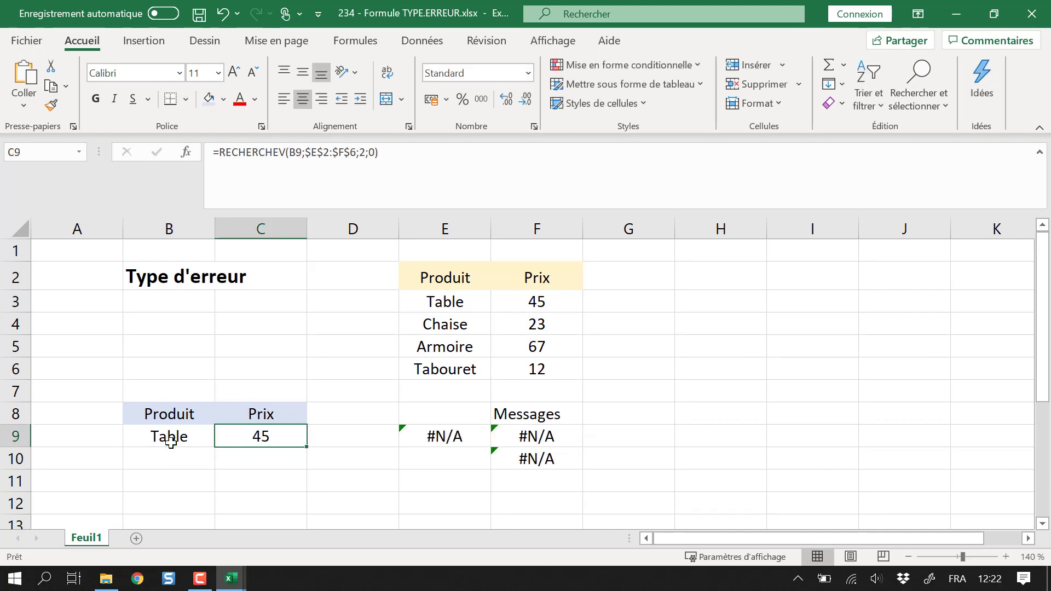
{"action": "left_click", "coordinate": [170, 442]}
{"action": "key", "text": "Right"}
{"action": "left_click", "coordinate": [281, 153]}
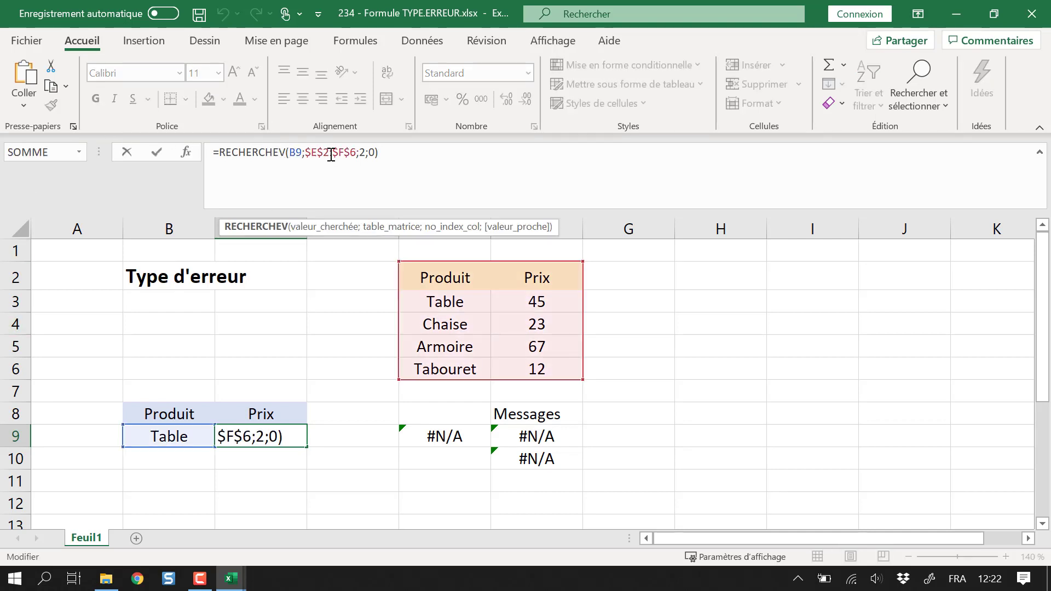
{"action": "key", "text": "BackSpace"}
{"action": "key", "text": "Return"}
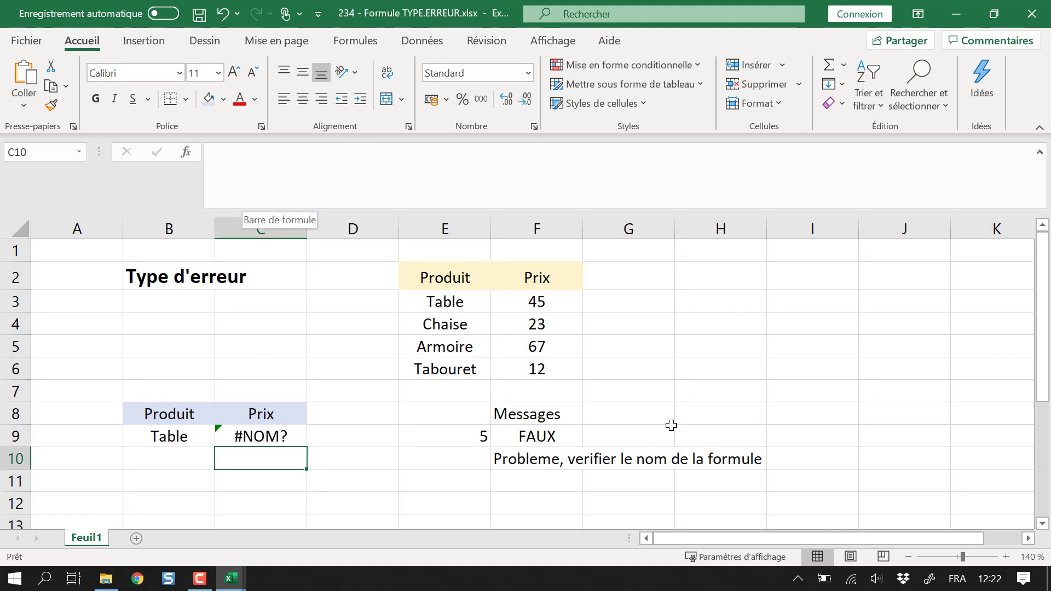
{"action": "left_click", "coordinate": [571, 454]}
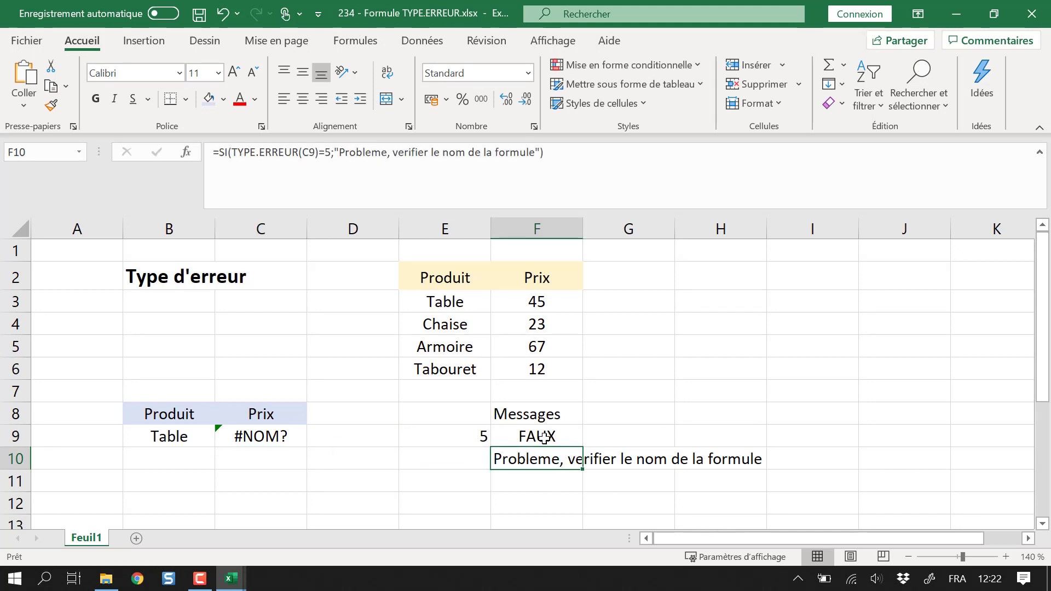
{"action": "left_click", "coordinate": [439, 441]}
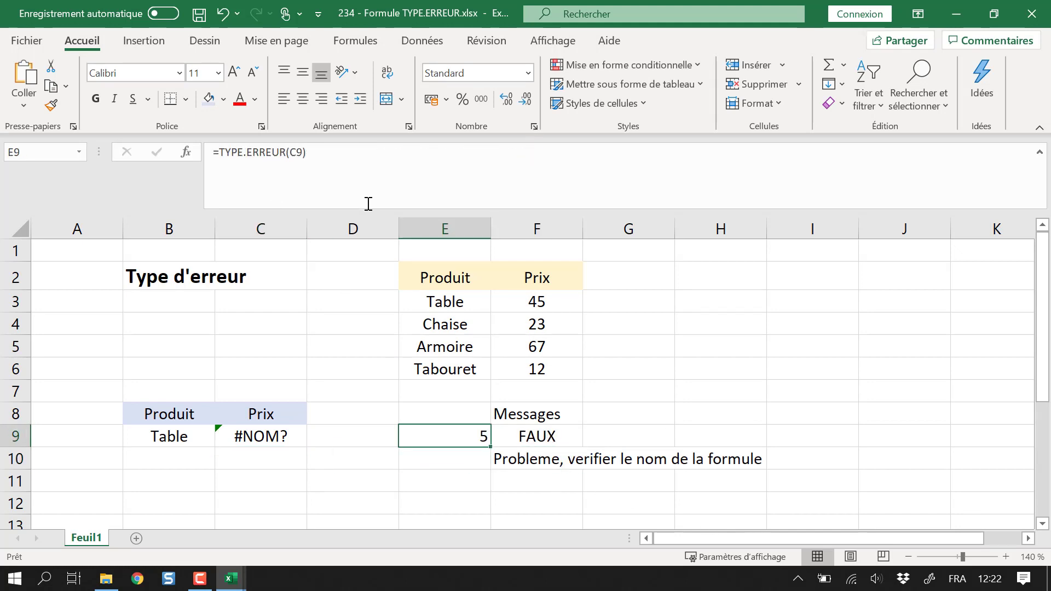
{"action": "left_click", "coordinate": [543, 460]}
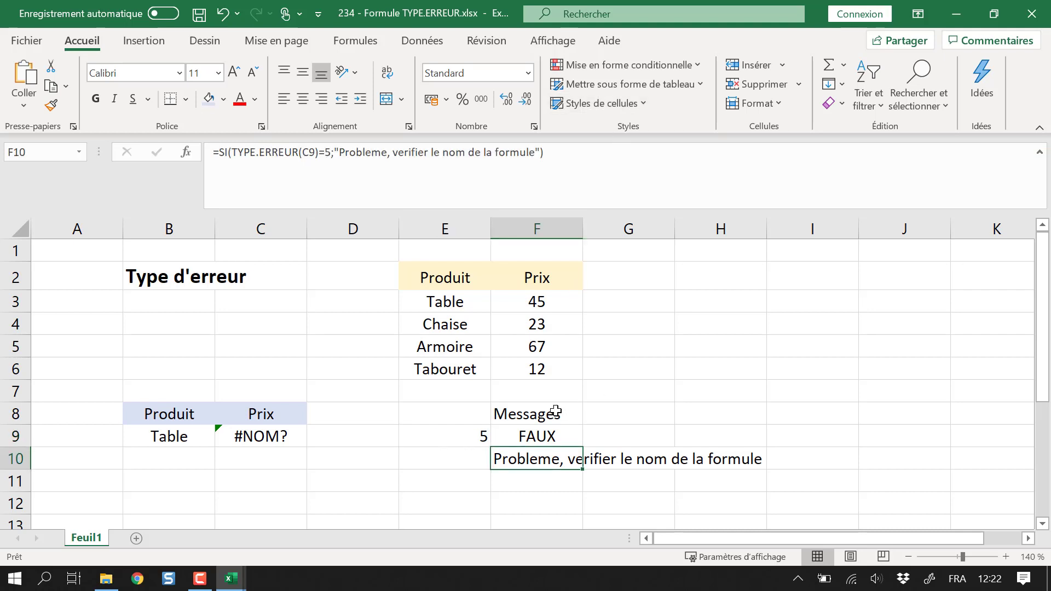
Review the SI formula in F10 and its reference to C9, leaving the formula as it is
{"action": "double_click", "coordinate": [552, 456]}
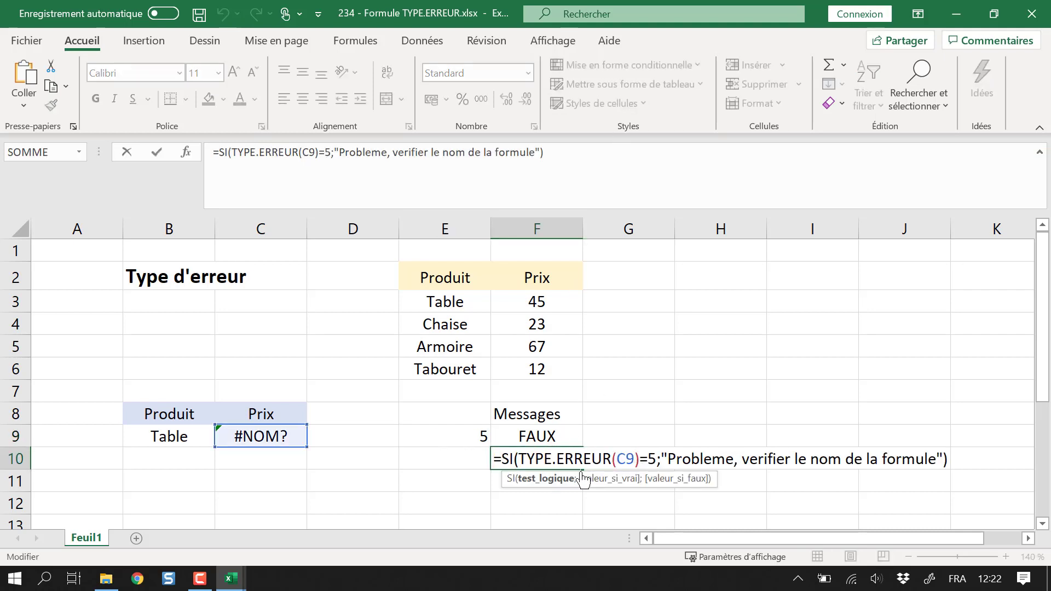
{"action": "key", "text": "Escape"}
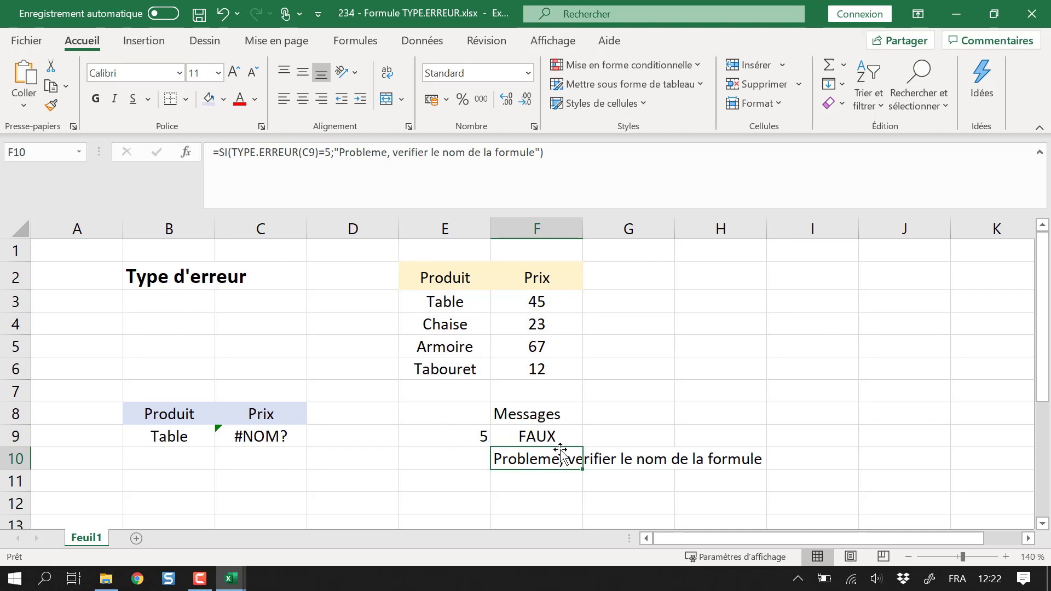
{"action": "left_click", "coordinate": [370, 437]}
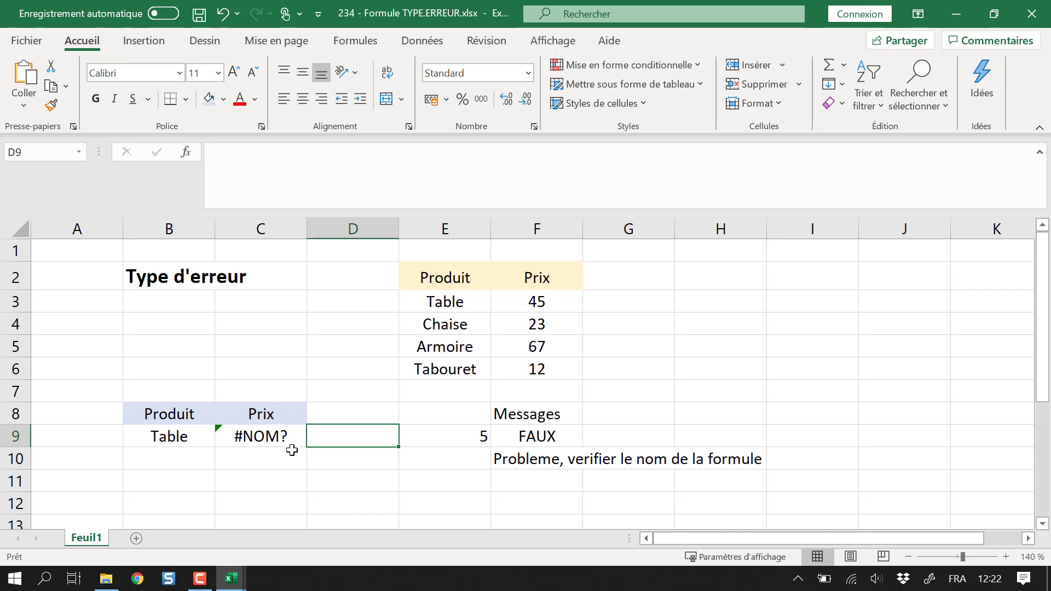
Start a SIERREUR formula in D11 with cell C9 as the value to test
{"action": "left_click", "coordinate": [377, 475]}
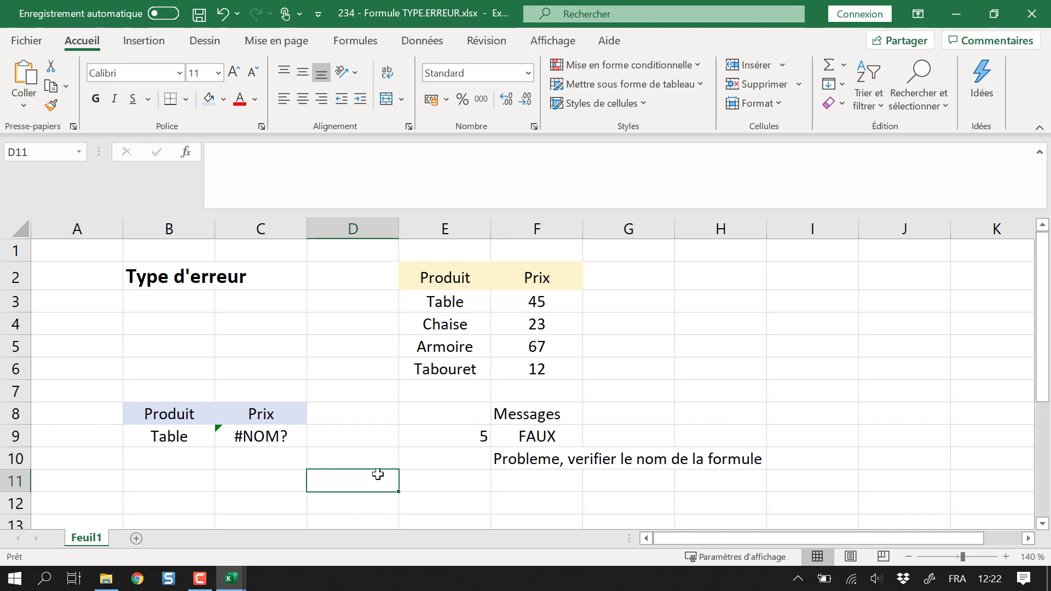
{"action": "type", "text": "=sire"}
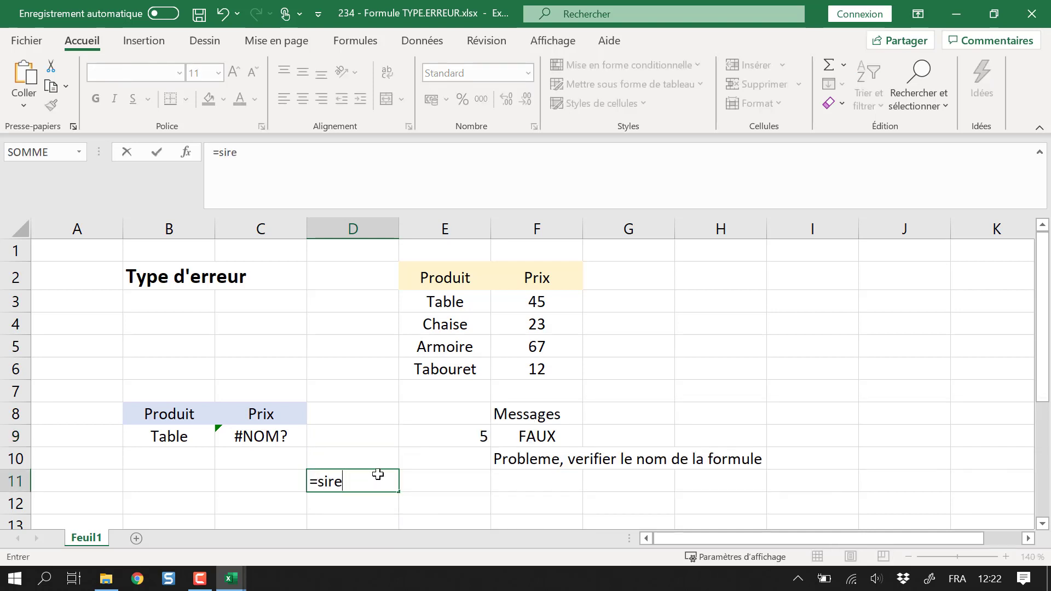
{"action": "key", "text": "BackSpace"}
{"action": "key", "text": "BackSpace"}
{"action": "type", "text": "er"}
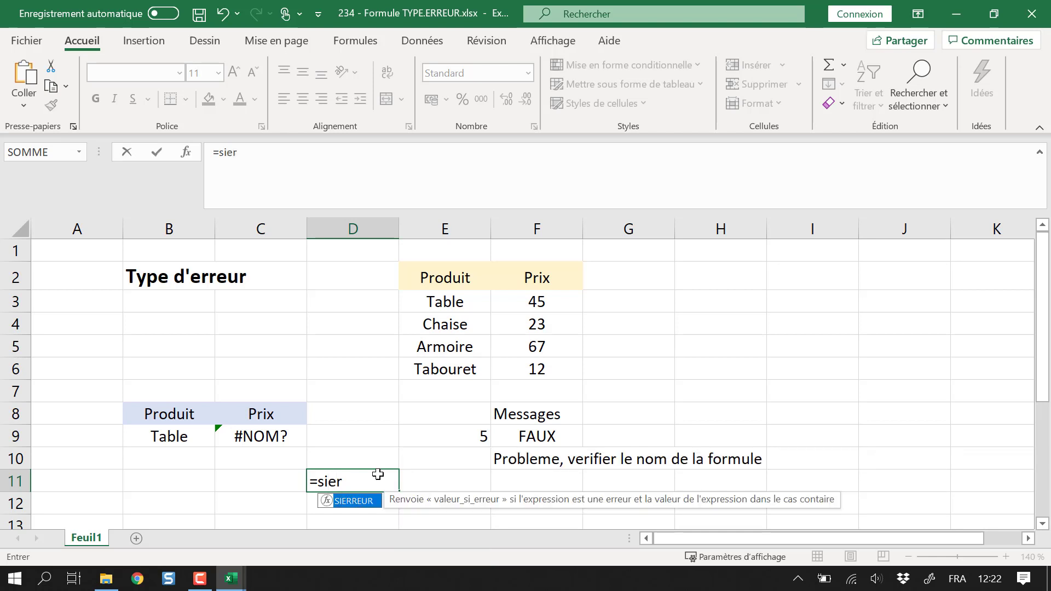
{"action": "key", "text": "Tab"}
{"action": "left_click", "coordinate": [277, 436]}
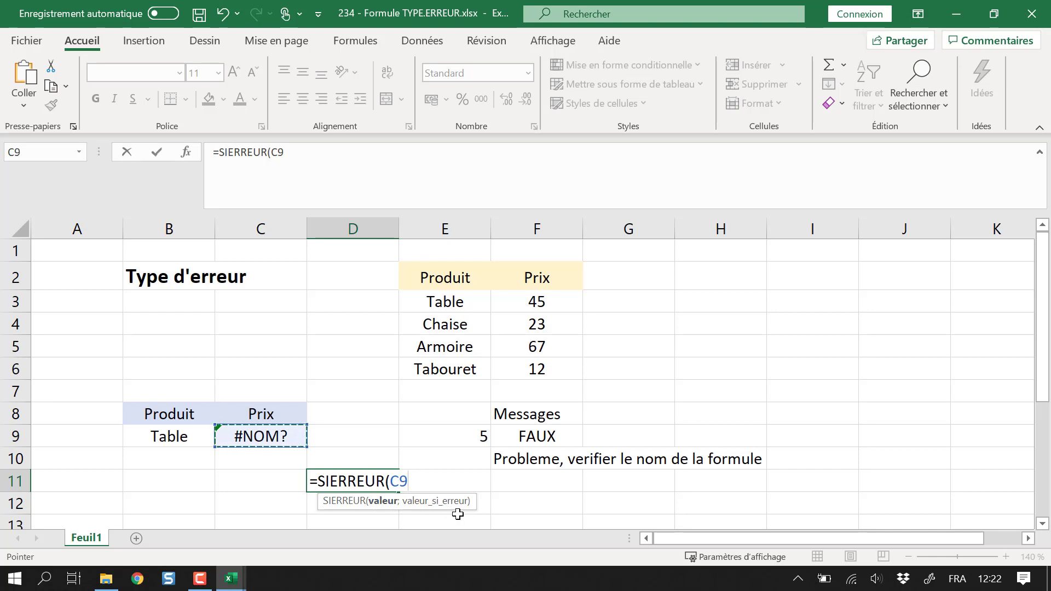
Replace the C9 reference in the D11 SIERREUR formula with the text "message"
{"action": "left_click_drag", "start_coordinate": [408, 481], "coordinate": [395, 480]}
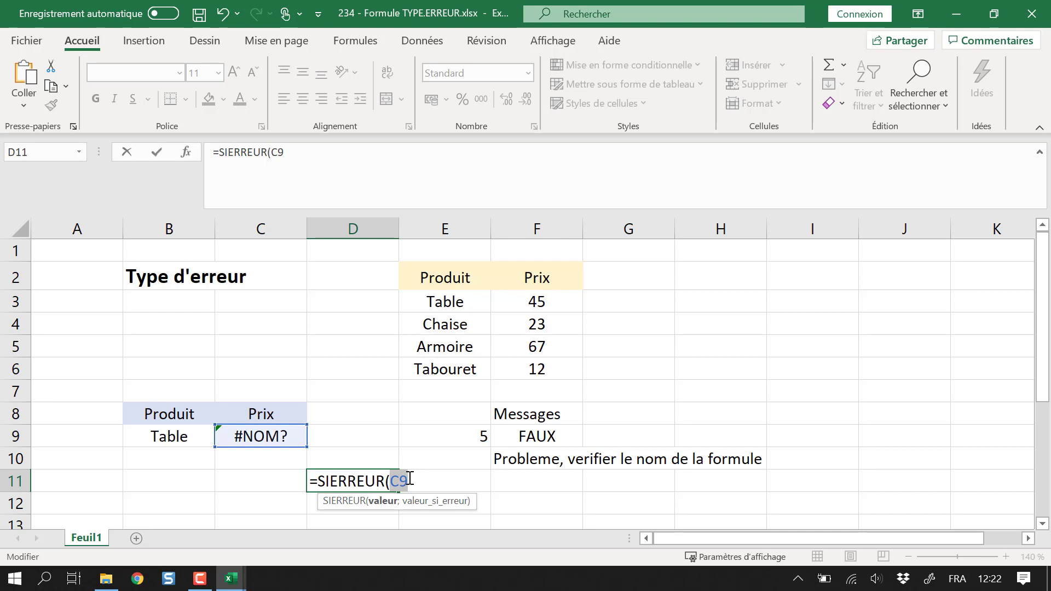
{"action": "type", "text": "\"mn"}
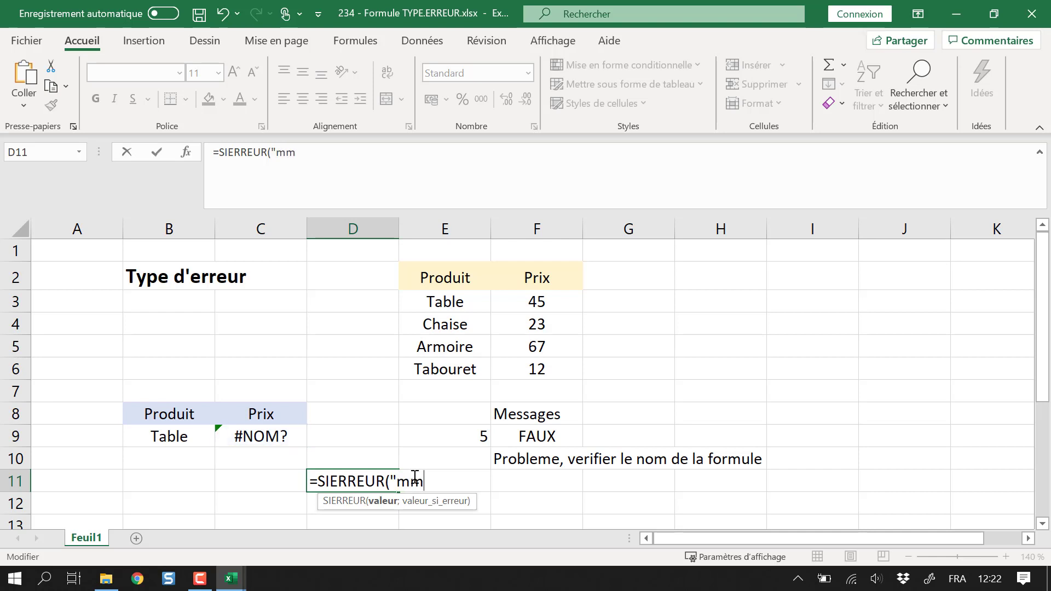
{"action": "key", "text": "BackSpace"}
{"action": "type", "text": "esss"}
{"action": "type", "text": "e"}
{"action": "key", "text": "BackSpace"}
{"action": "key", "text": "BackSpace"}
{"action": "type", "text": "ge\""}
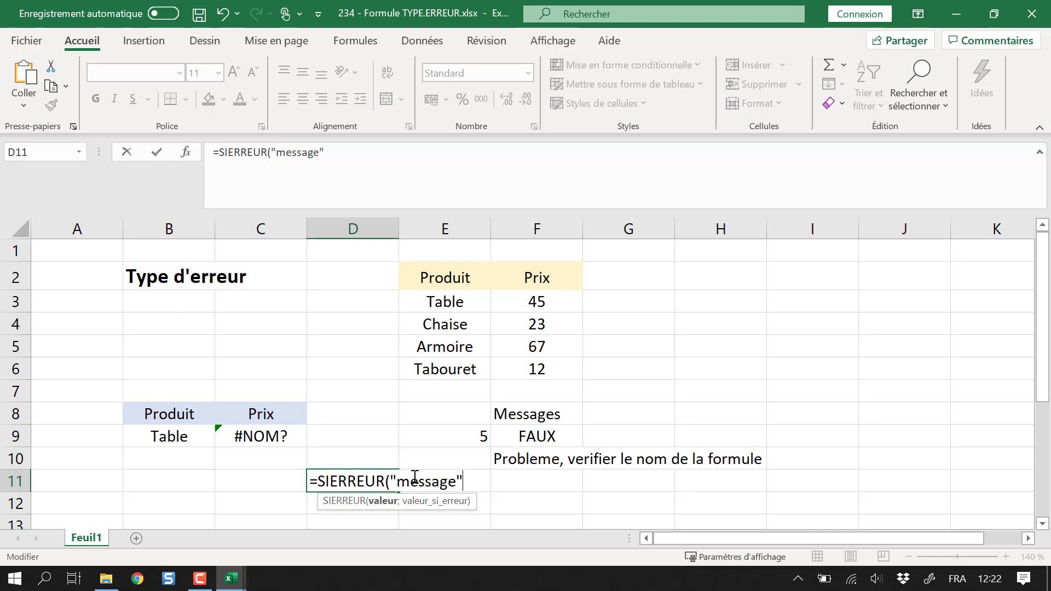
Complete the D11 SIERREUR formula with an empty text "" as the value if there is an error
{"action": "type", "text": ";;"}
{"action": "key", "text": "BackSpace"}
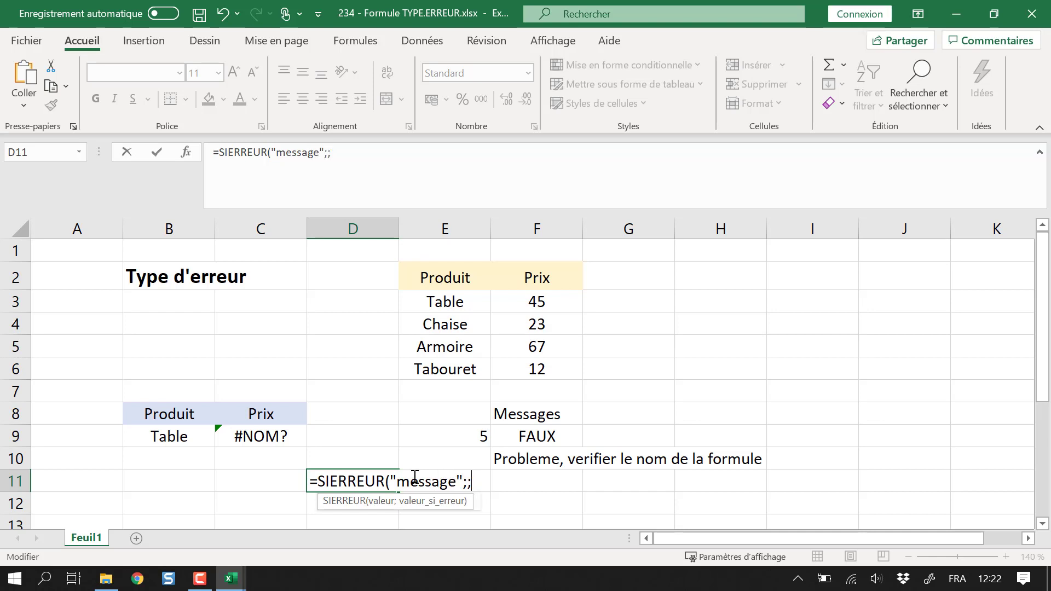
{"action": "key", "text": "BackSpace"}
{"action": "type", "text": "\""}
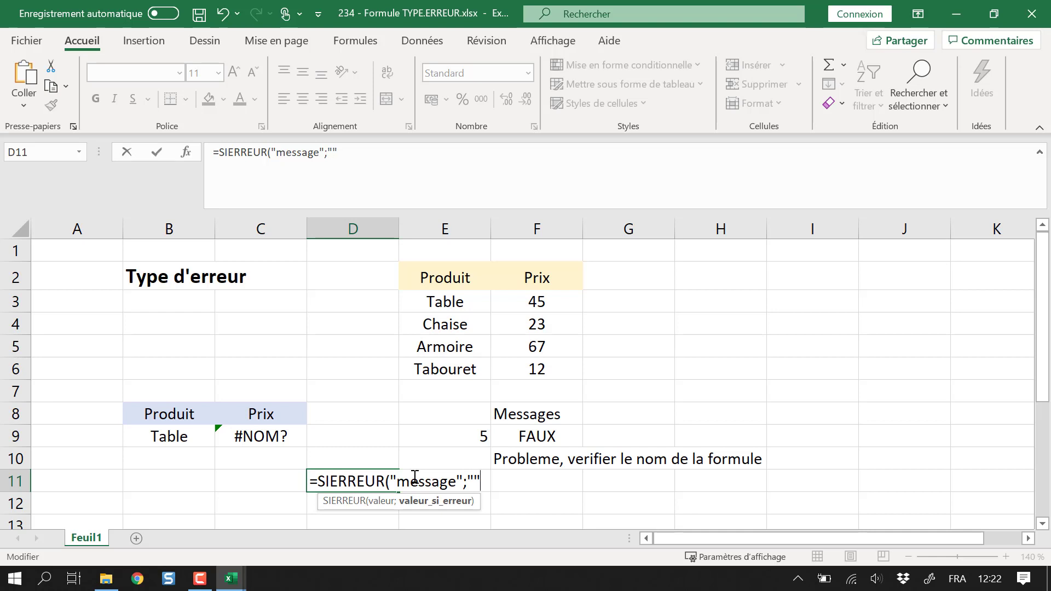
{"action": "key", "text": "Return"}
{"action": "left_click", "coordinate": [328, 472]}
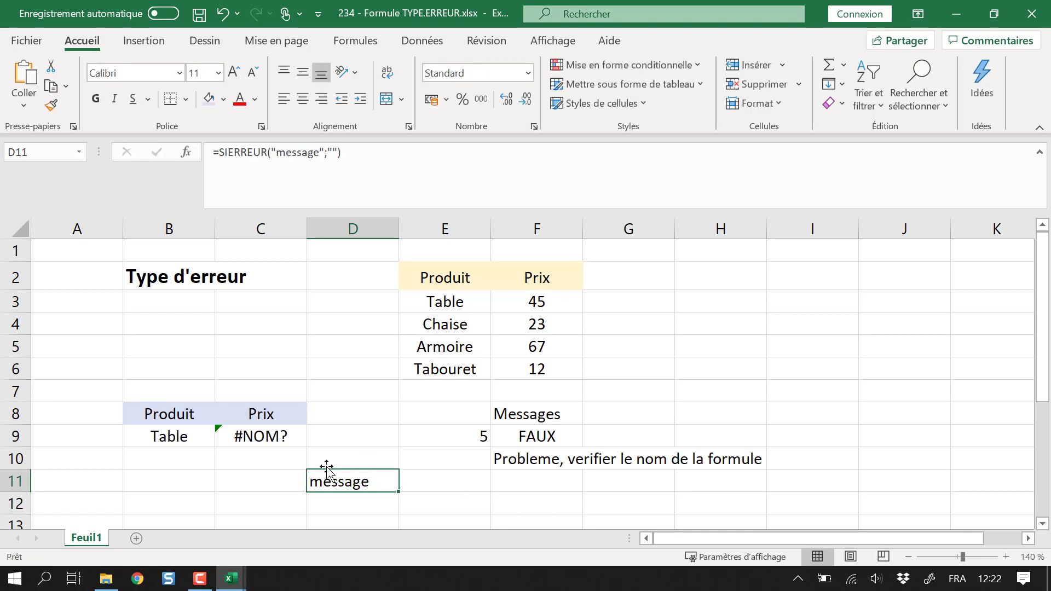
Reopen the D11 formula to examine its "message" argument, and close it with the formula intact
{"action": "left_click", "coordinate": [197, 440]}
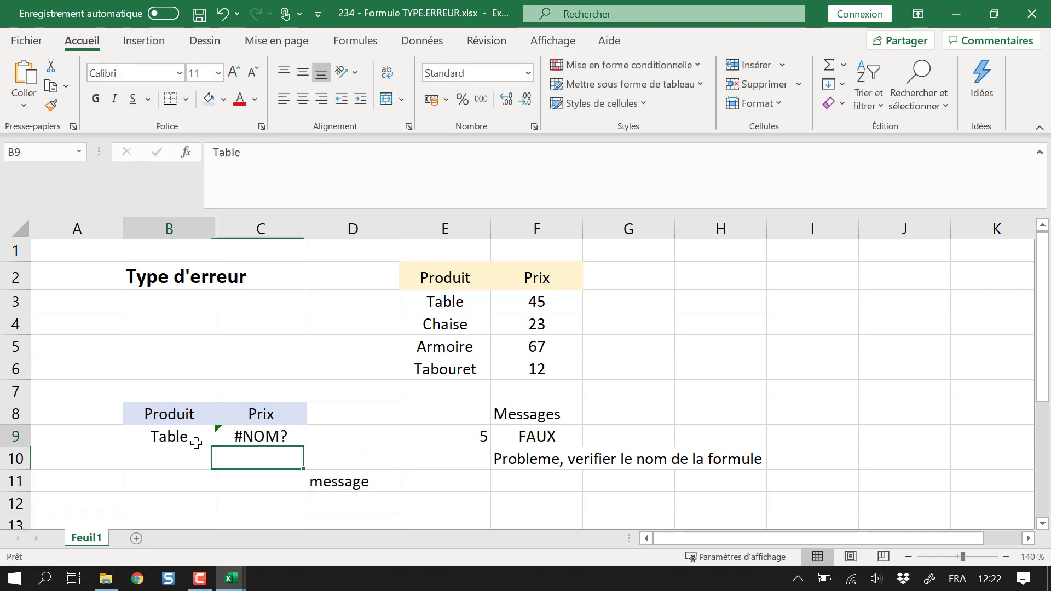
{"action": "left_click", "coordinate": [344, 489]}
{"action": "double_click", "coordinate": [368, 486]}
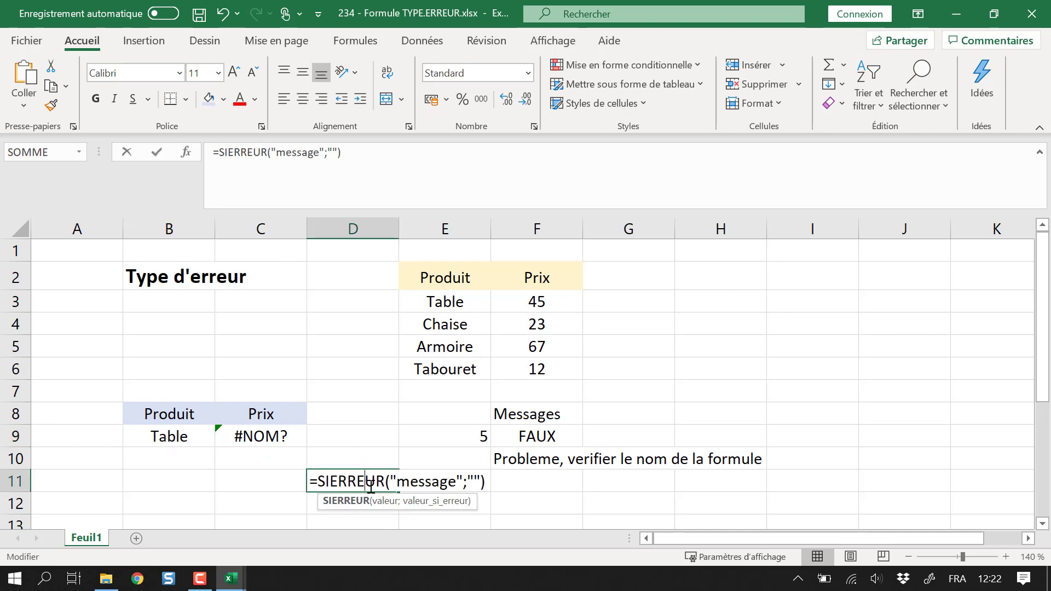
{"action": "left_click_drag", "start_coordinate": [463, 482], "coordinate": [391, 482]}
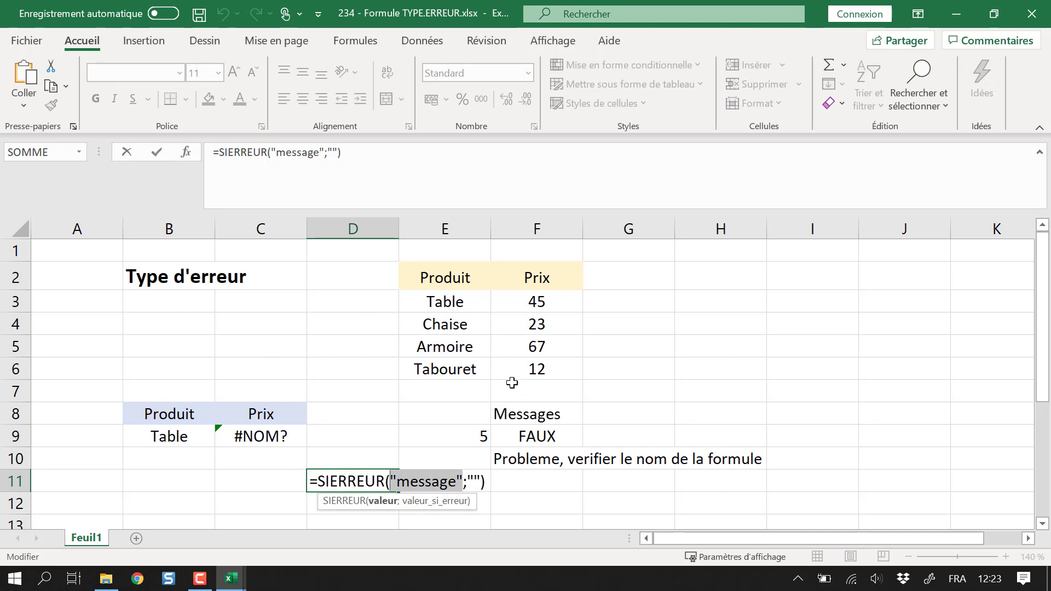
{"action": "key", "text": "ctrl+Return"}
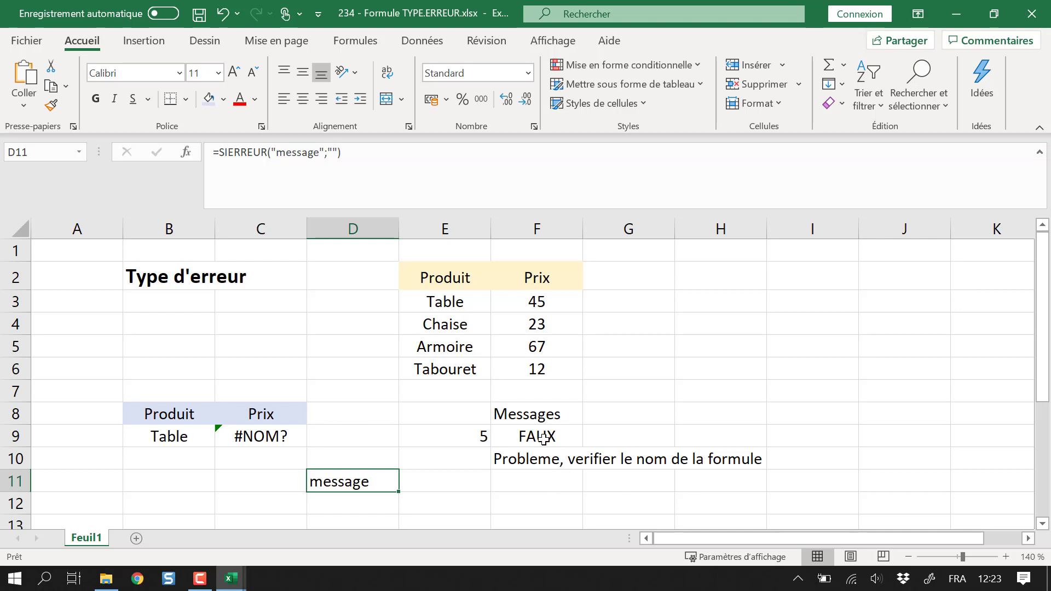
Compare the lookup formula in C9 with the message formula in F10, and review the product price table
{"action": "left_click", "coordinate": [275, 438]}
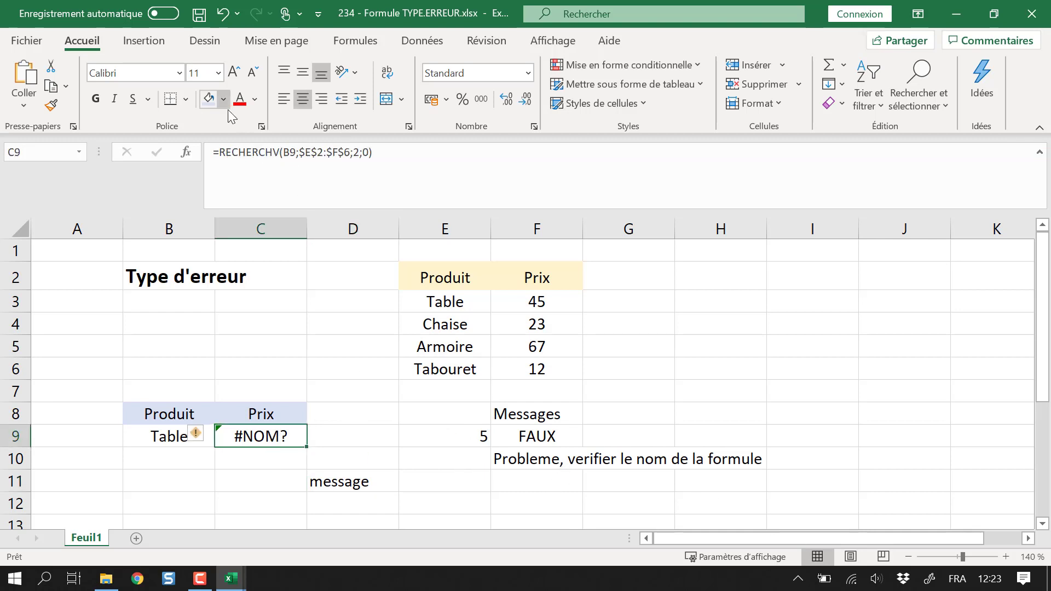
{"action": "left_click", "coordinate": [602, 464]}
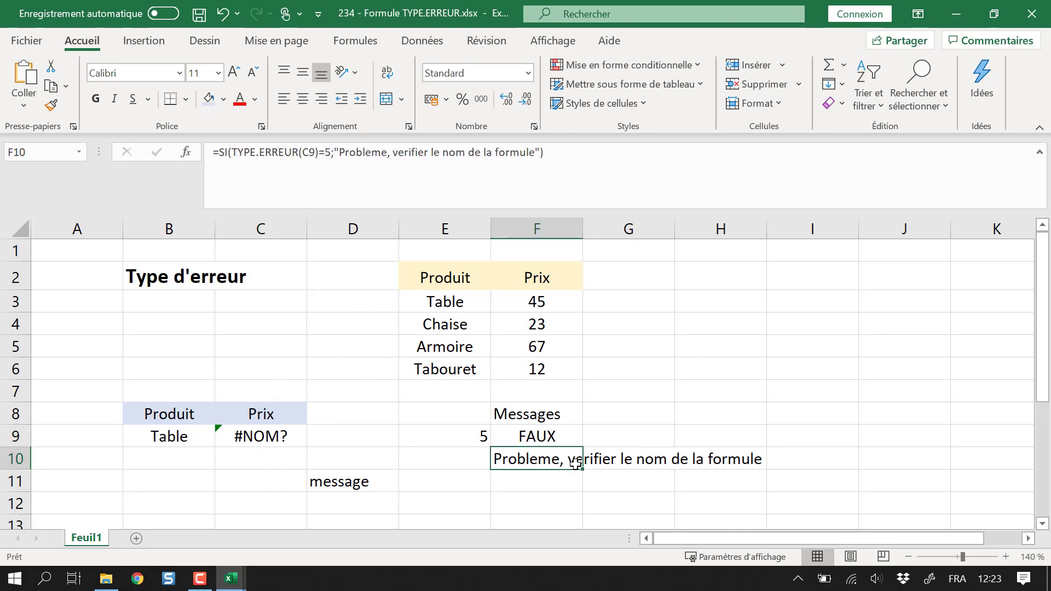
{"action": "mouse_move", "coordinate": [418, 269]}
{"action": "left_mouse_down"}
{"action": "mouse_move", "coordinate": [452, 320]}
{"action": "mouse_move", "coordinate": [537, 387]}
{"action": "mouse_move", "coordinate": [570, 378]}
{"action": "left_mouse_up"}
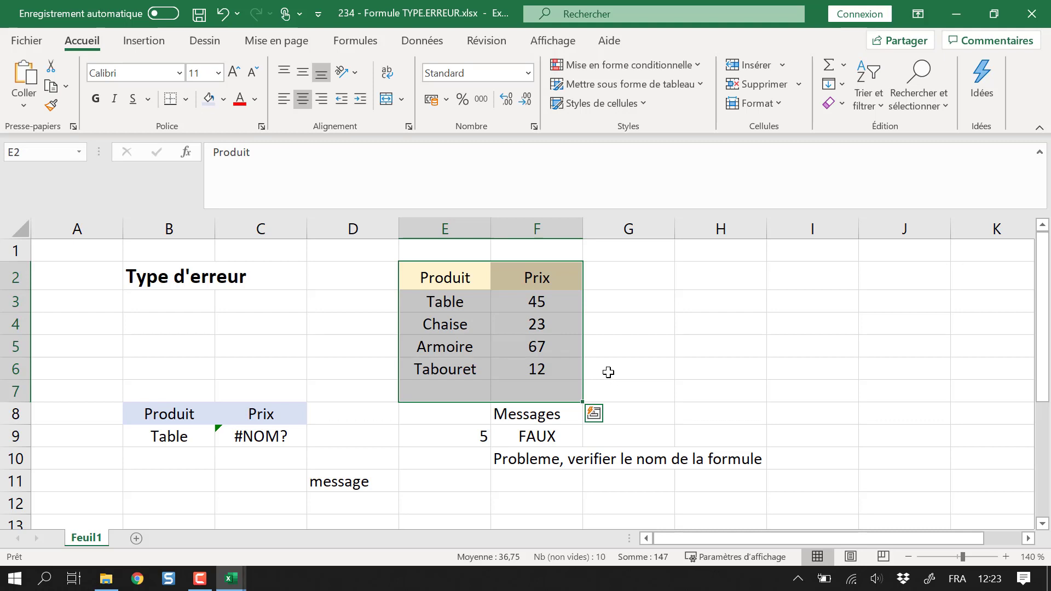
{"action": "left_click", "coordinate": [683, 340]}
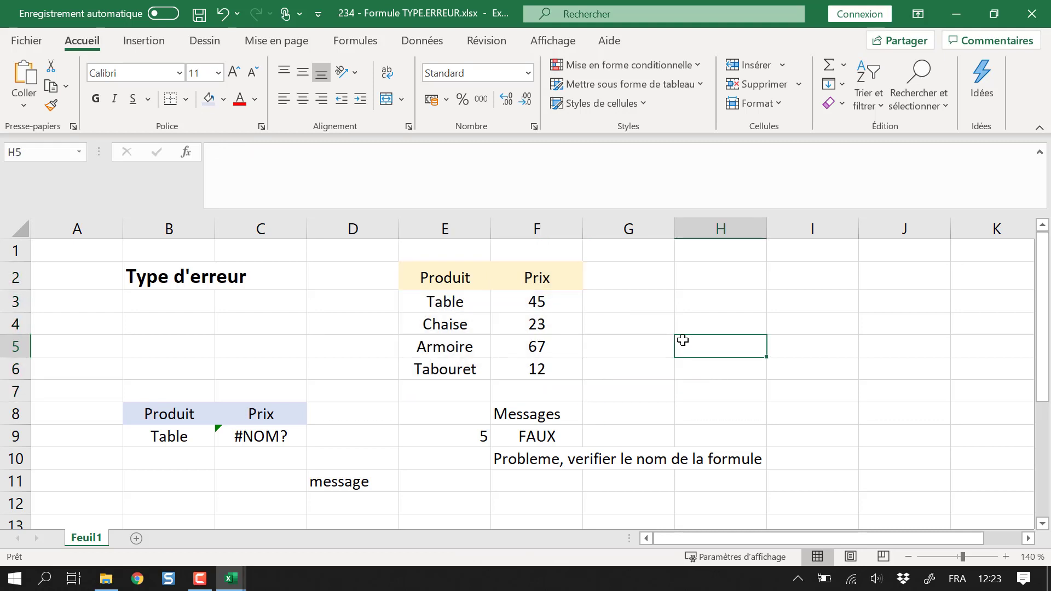